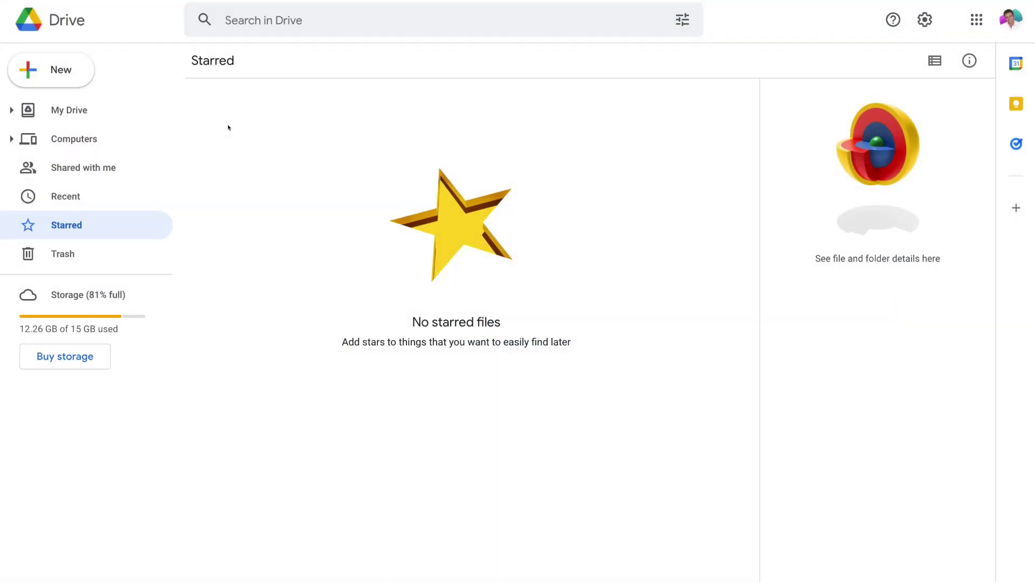
Create a new untitled Google Sites site from Google Drive's New > More menu.
left_click(64, 78)
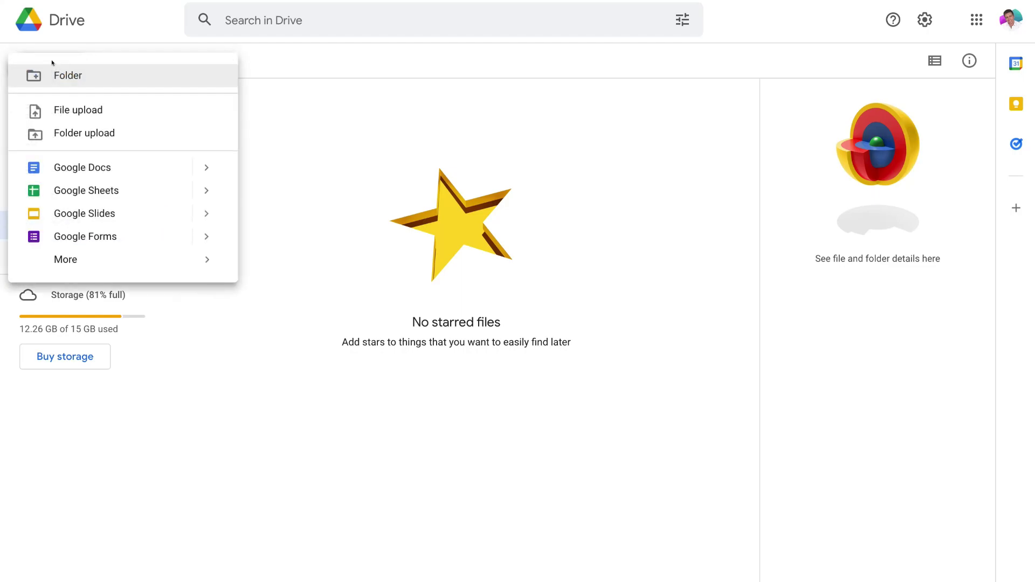
mouse_move(77, 257)
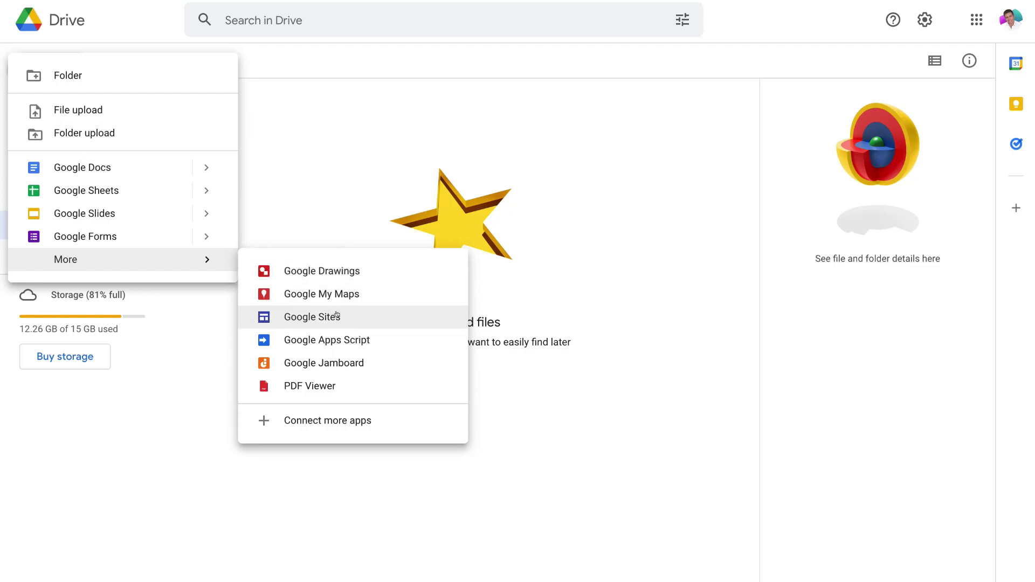
left_click(355, 316)
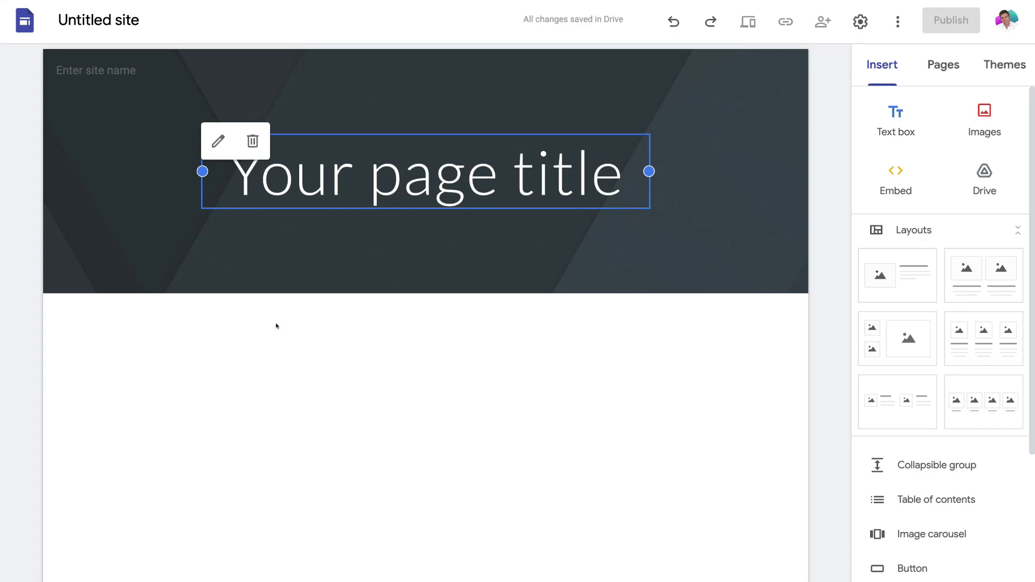
mouse_move(175, 260)
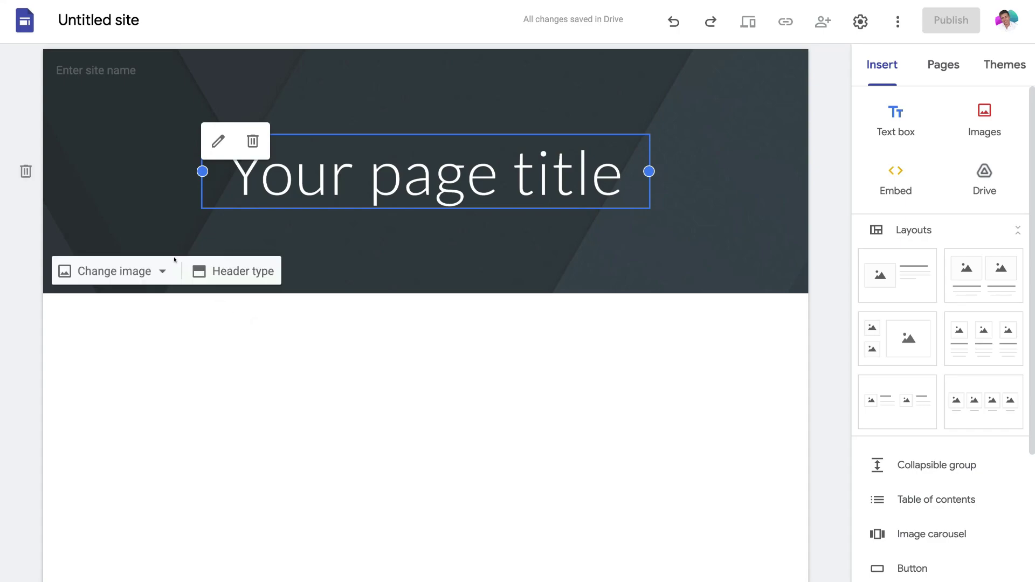
From the Sites template gallery, start a site from the Small business Restaurant template.
left_click(16, 13)
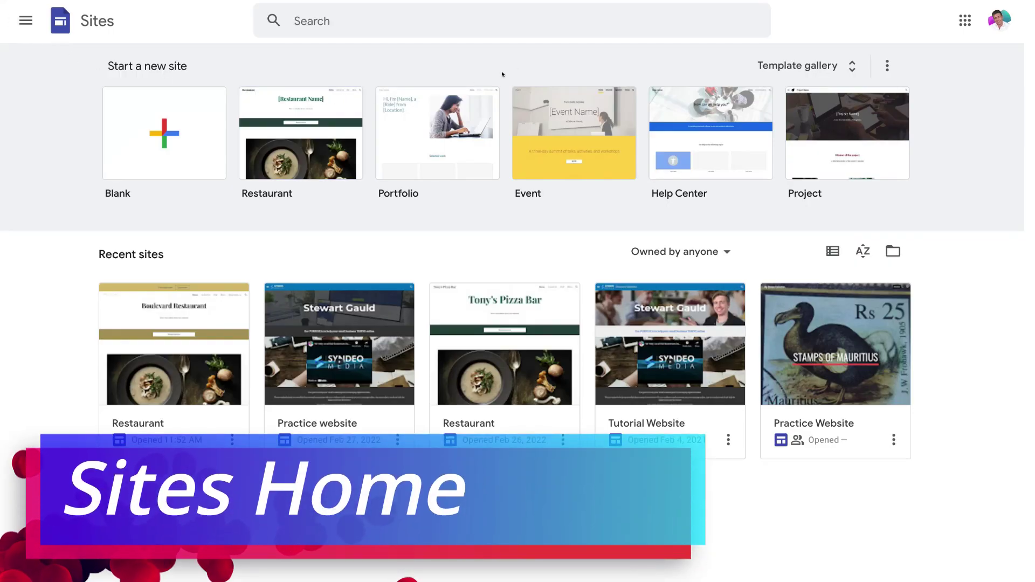
left_click(807, 64)
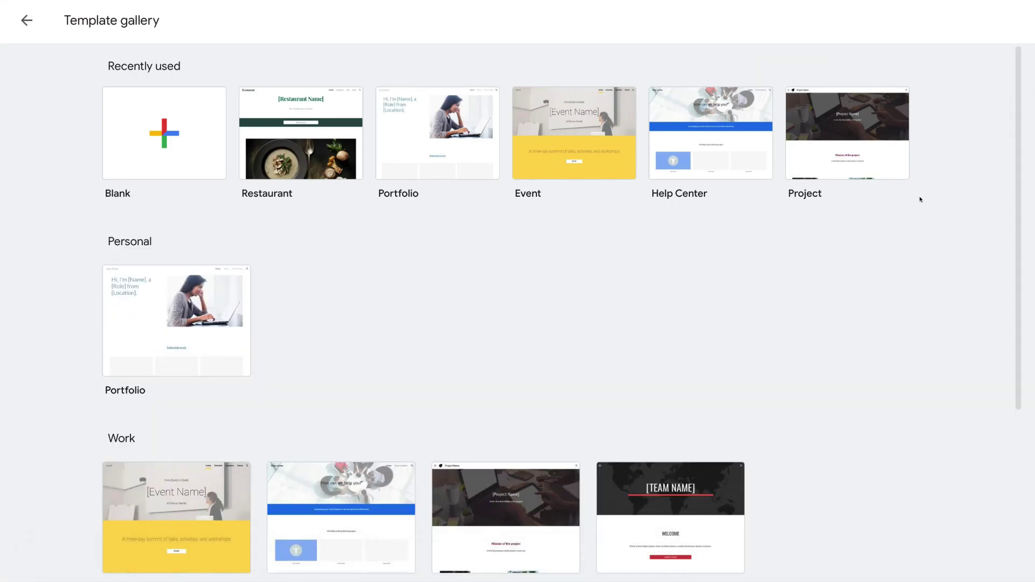
scroll(786, 228, "down", 5)
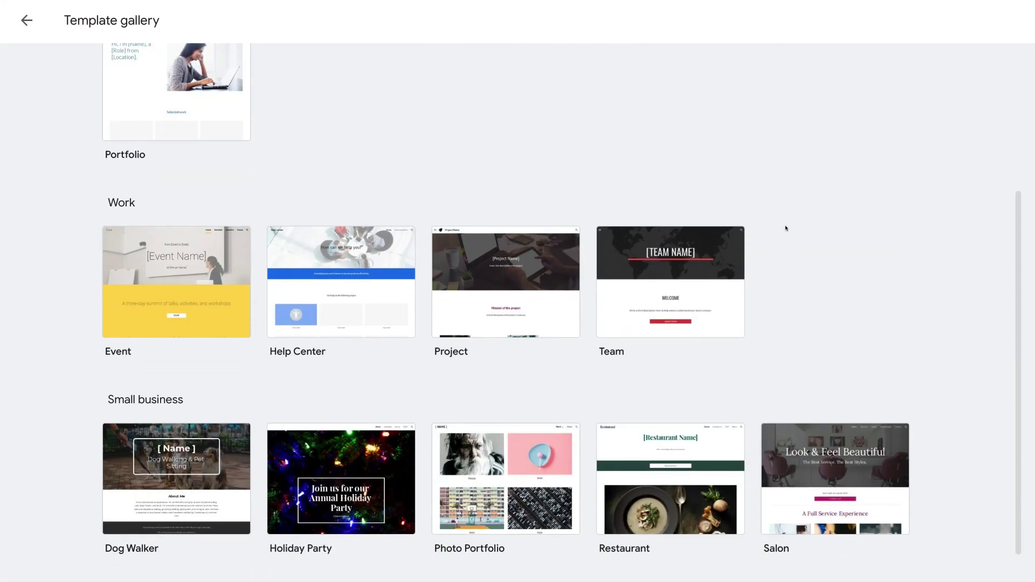
scroll(785, 228, "down", 2)
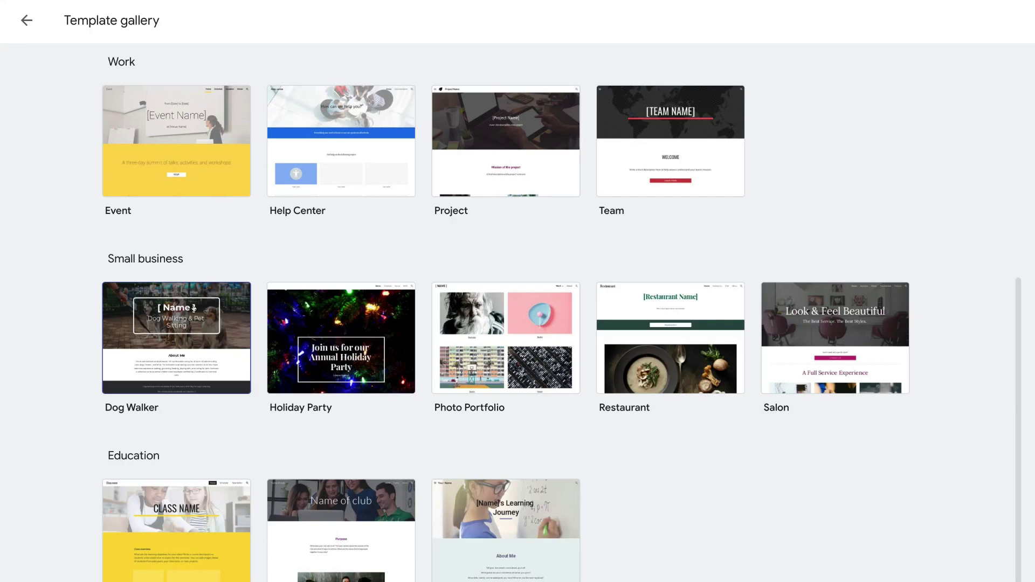
scroll(194, 309, "up", 7)
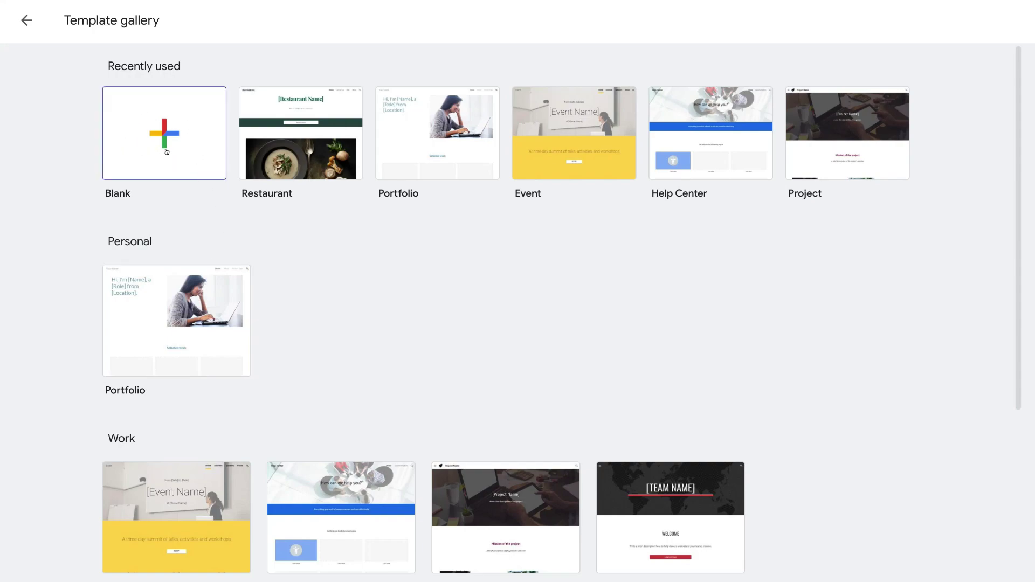
scroll(350, 250, "down", 3)
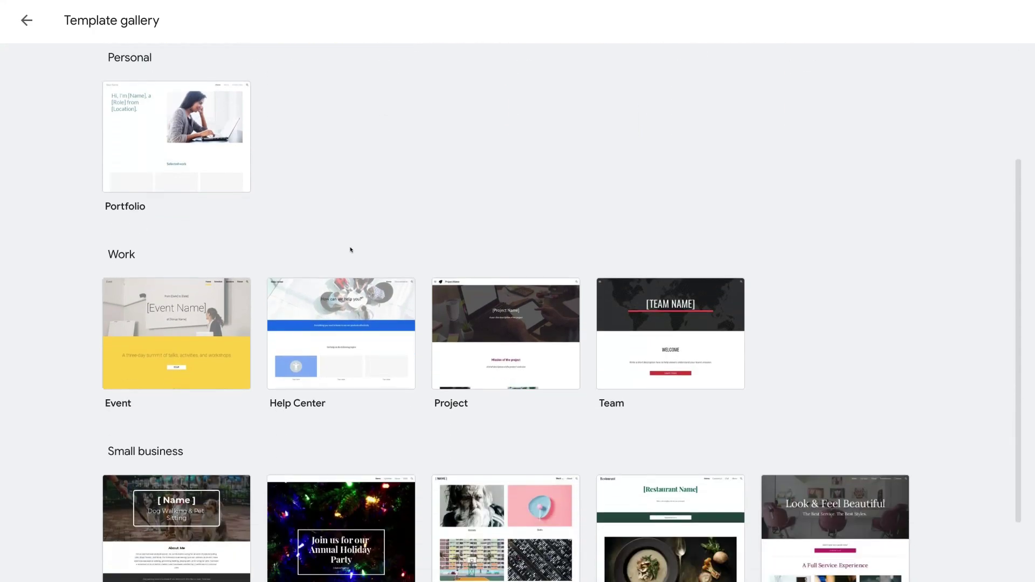
scroll(351, 250, "down", 3)
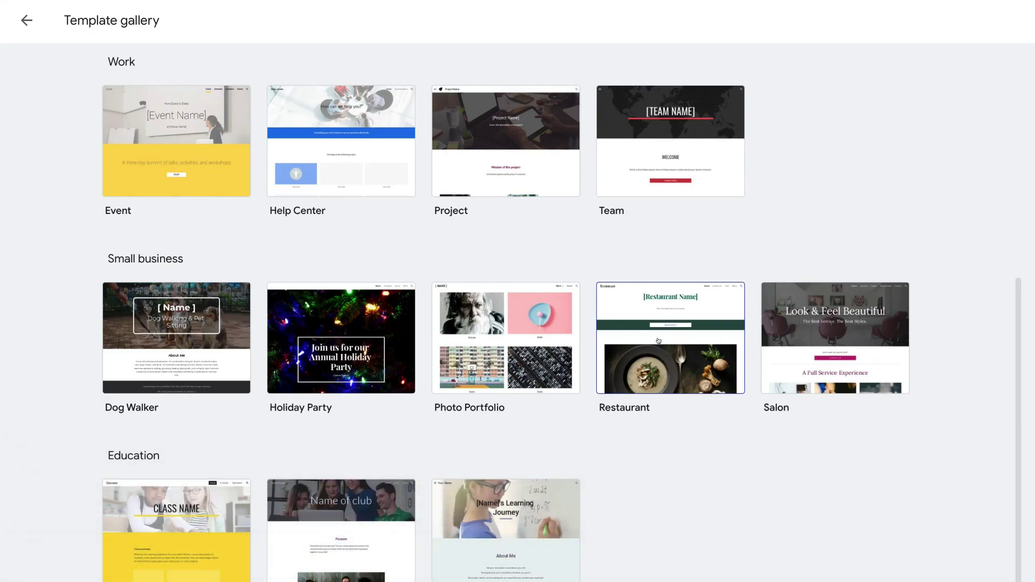
left_click(682, 342)
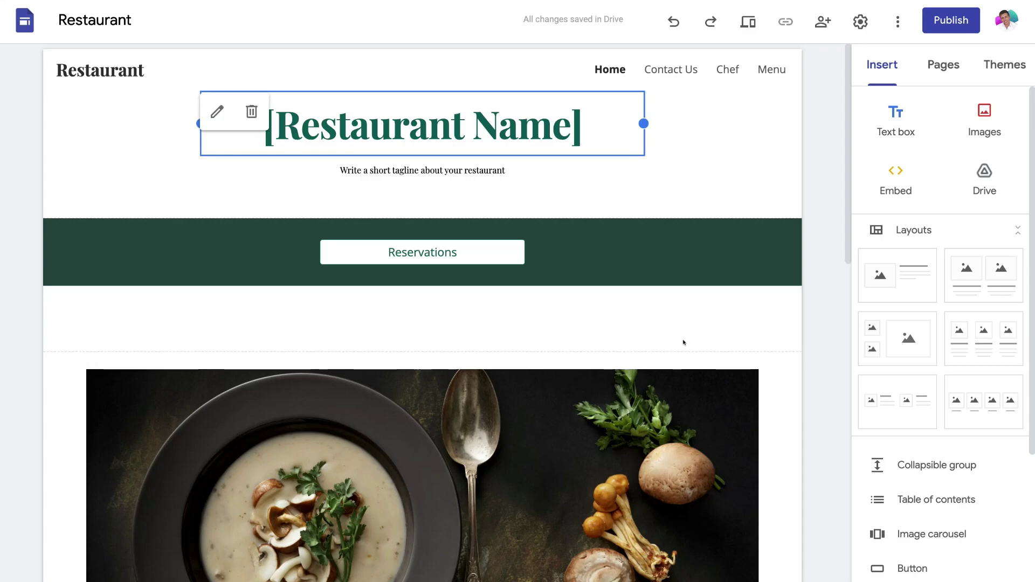
mouse_move(587, 337)
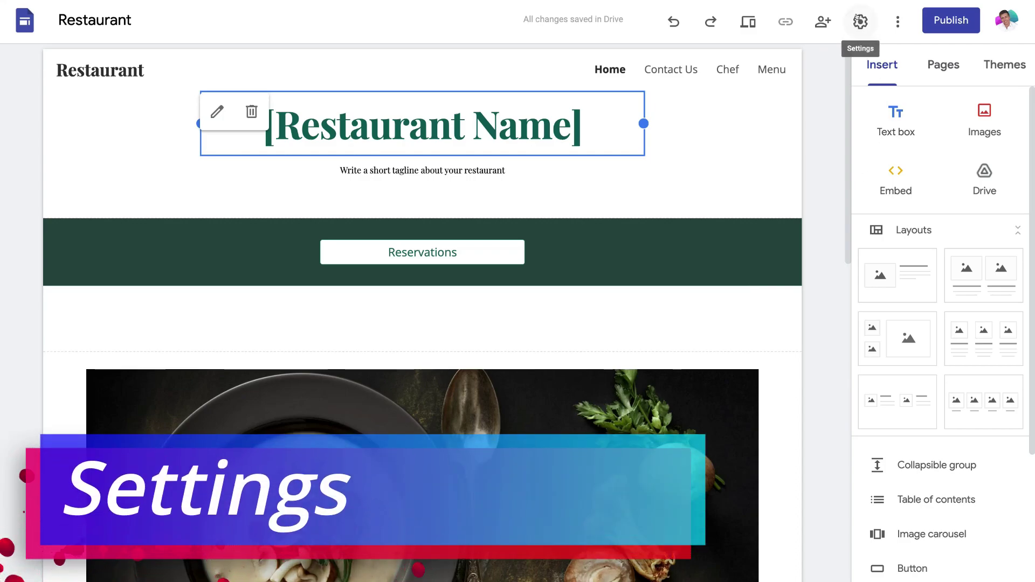
Upload Boulevard logo.png as the site logo under Settings > Brand images.
left_click(853, 27)
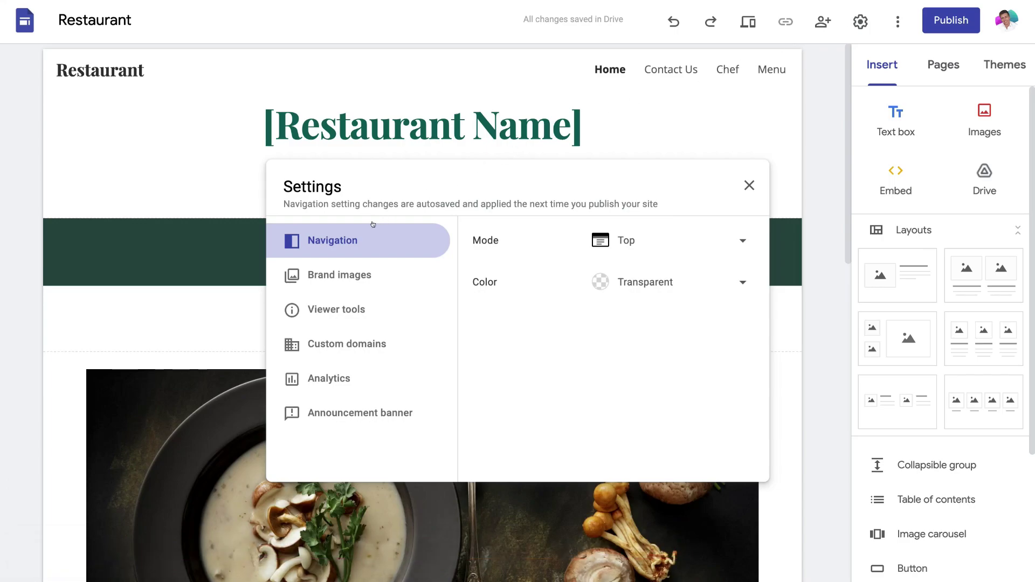
left_click(391, 271)
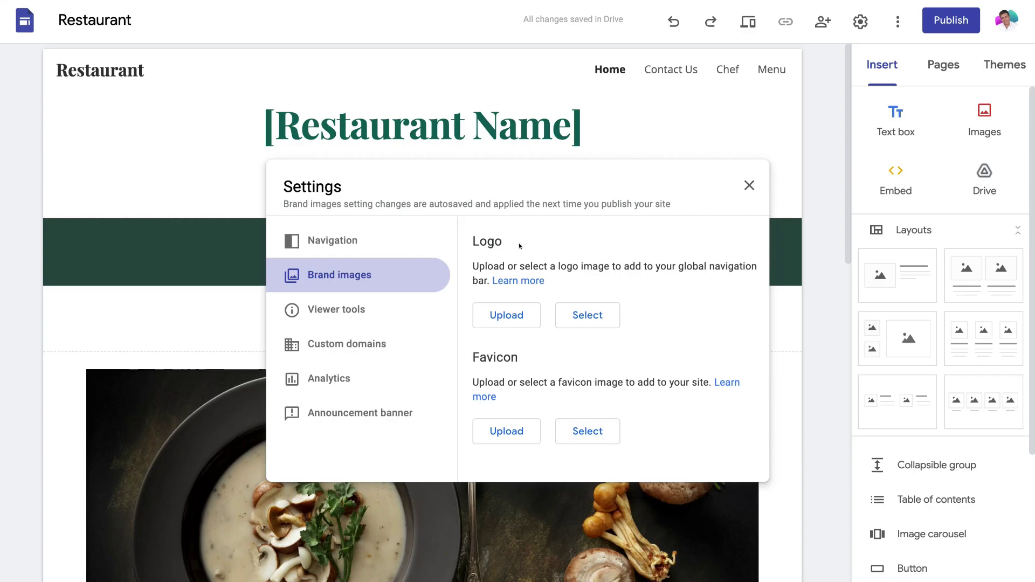
left_click(490, 316)
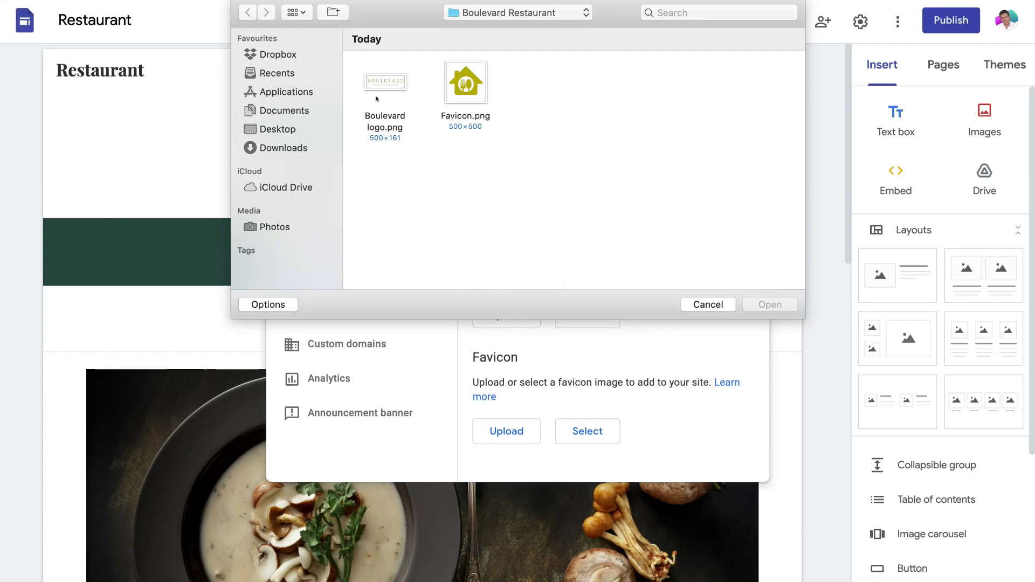
left_click(395, 85)
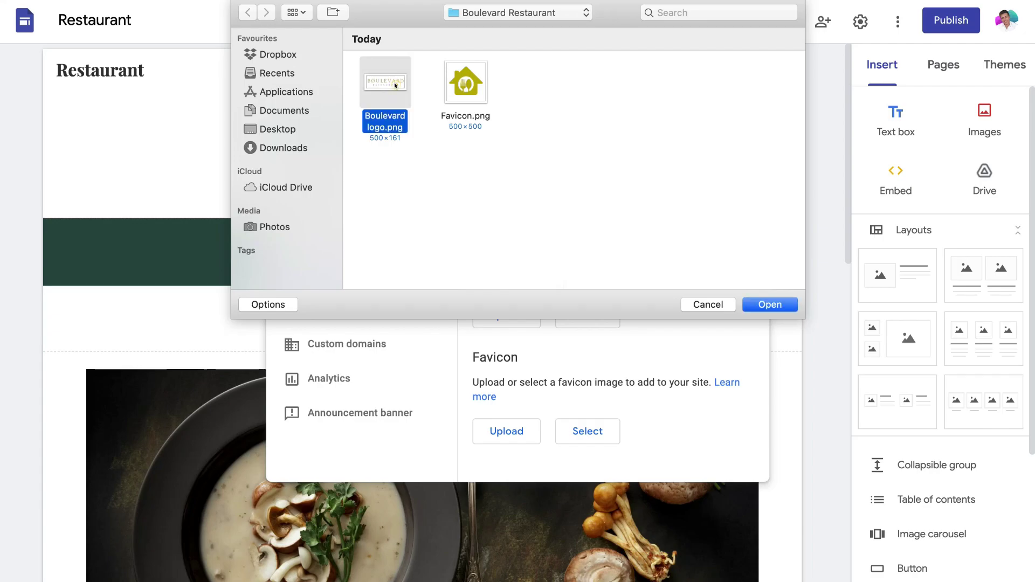
left_click(763, 300)
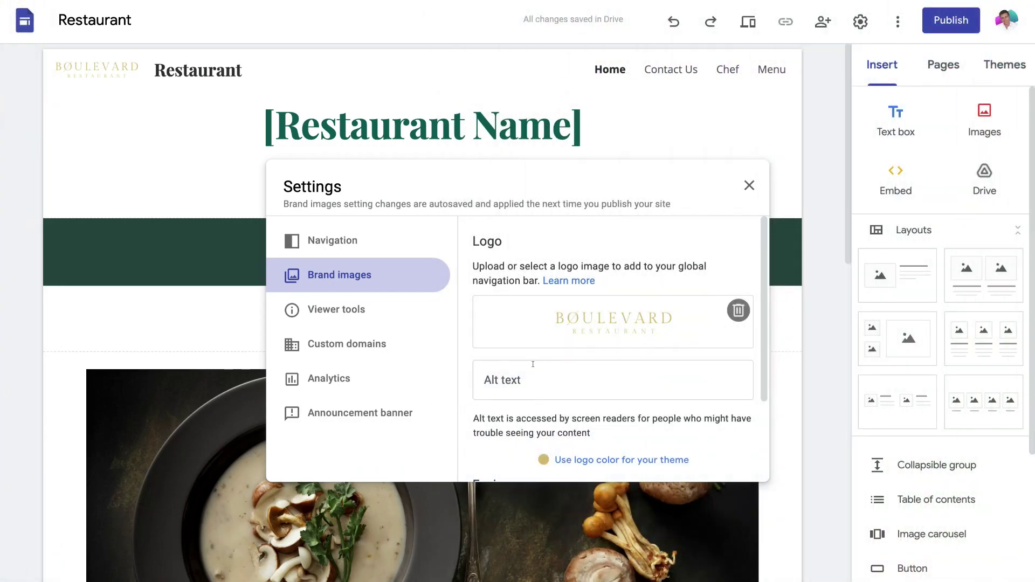
Give the logo alt text 'Boulevard Restaurant' and apply the logo's gold colour to the theme.
left_click(561, 376)
type("Boulevard Restaurant")
scroll(606, 372, "down", 2)
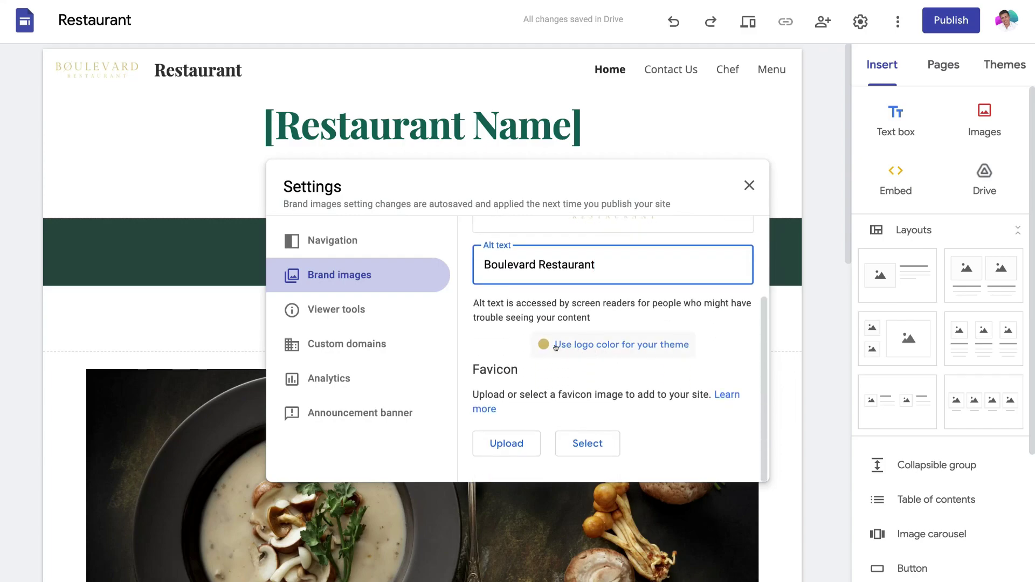
left_click(635, 346)
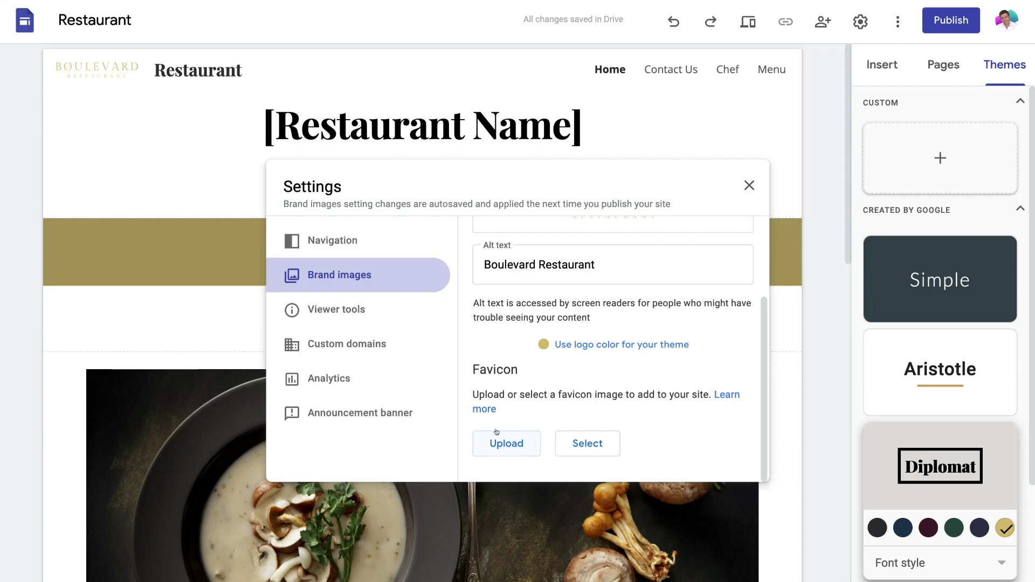
Upload Favicon.png as the site favicon and bring up the Announcement banner settings.
left_click(509, 445)
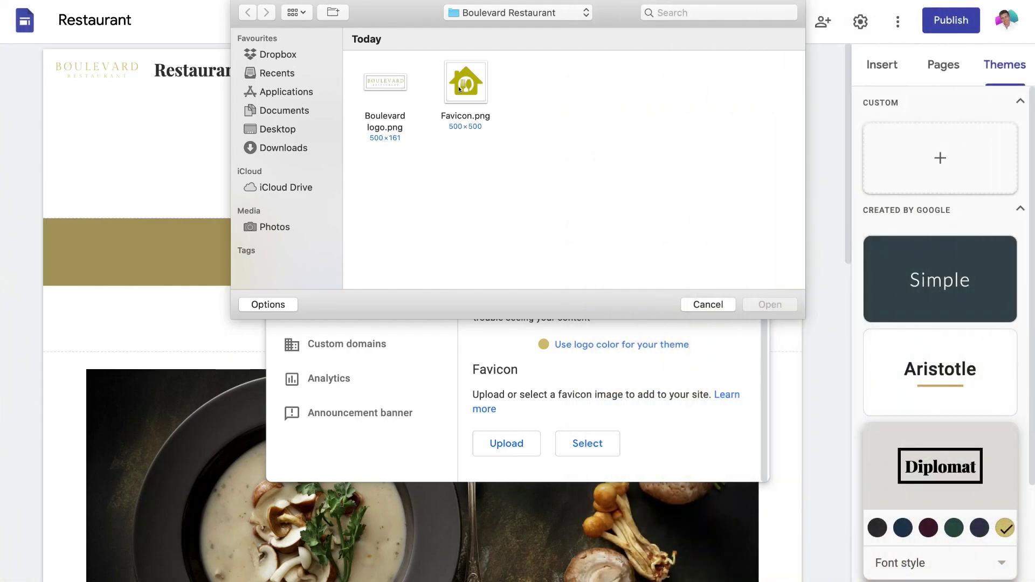
left_click(456, 76)
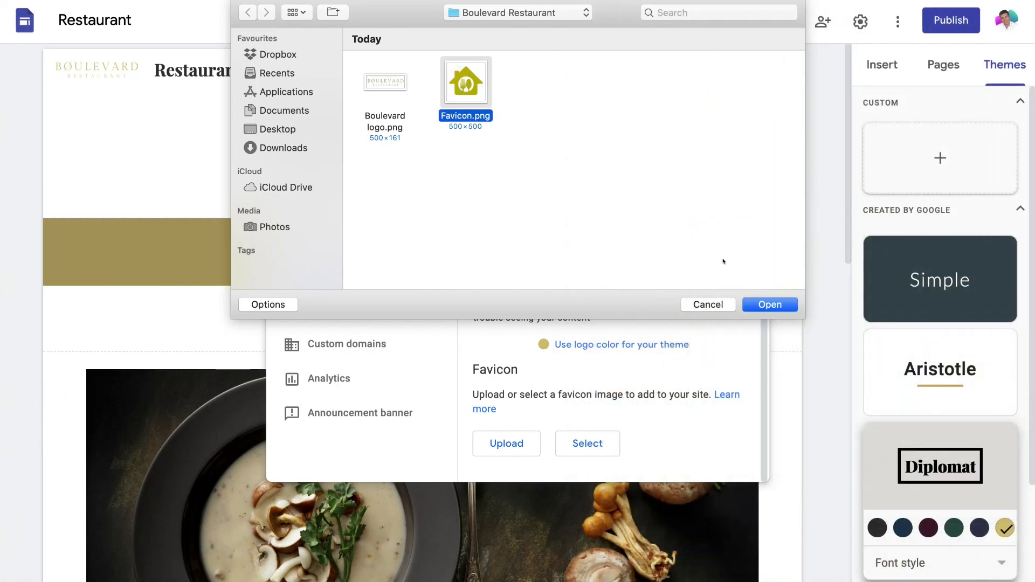
left_click(760, 304)
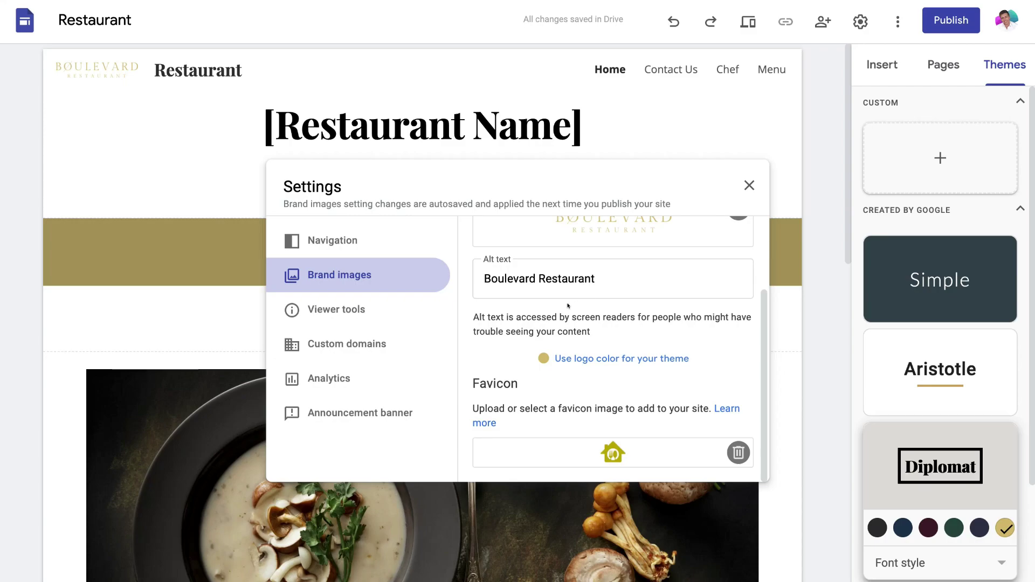
left_click(383, 406)
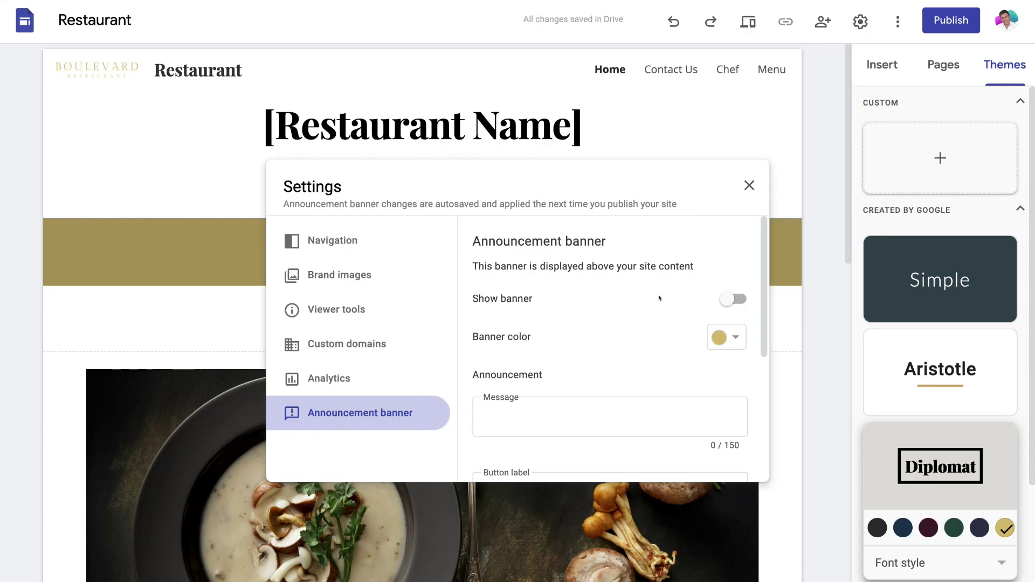
Leave the announcement banner off and close Settings to return to the Home page.
scroll(612, 345, "down", 3)
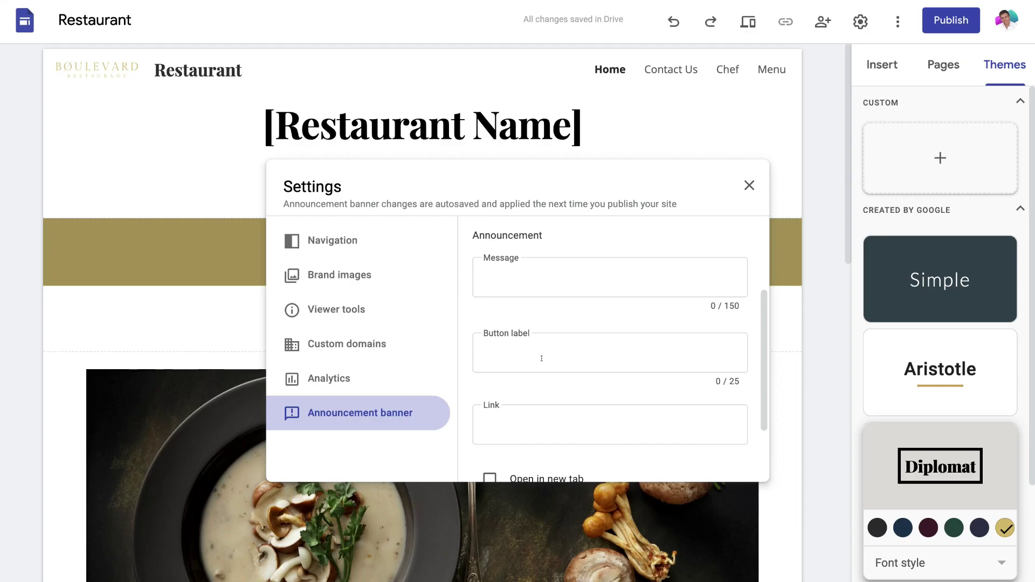
scroll(514, 404, "down", 2)
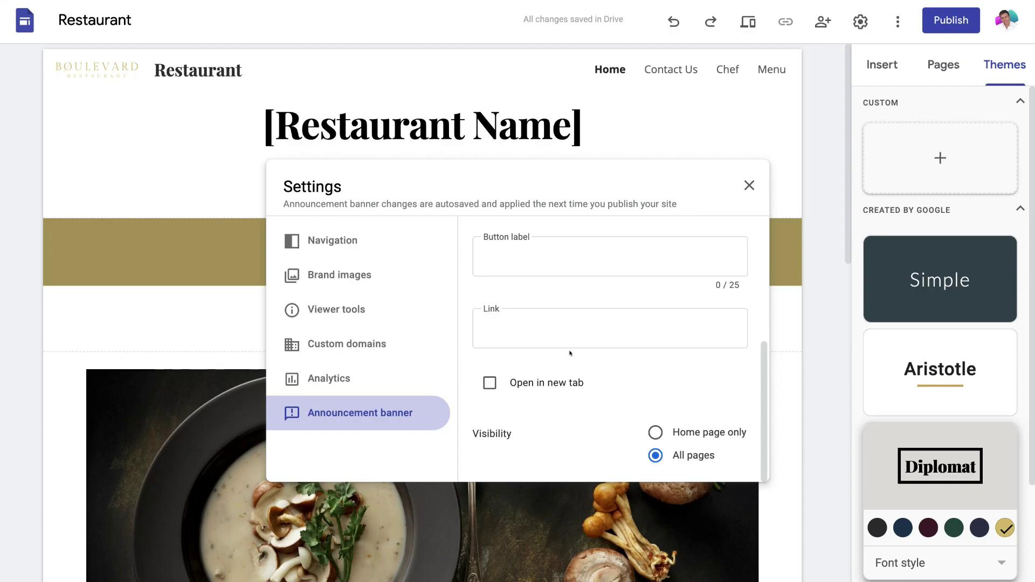
left_click(748, 186)
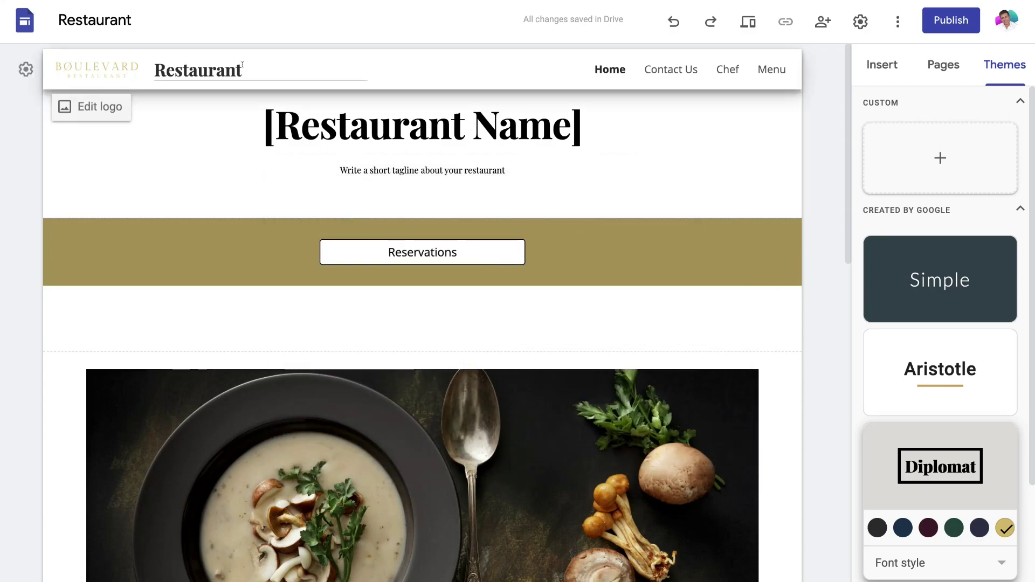
Remove the 'Restaurant' site name and retitle the page 'Boulevard Restaurant' on one line.
left_click_drag(242, 65, 152, 60)
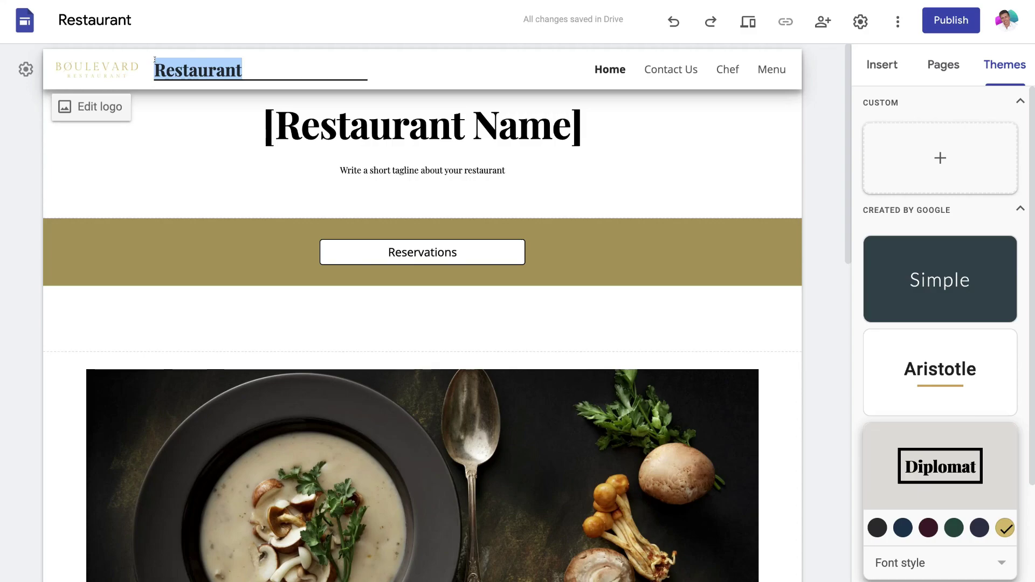
key("BackSpace")
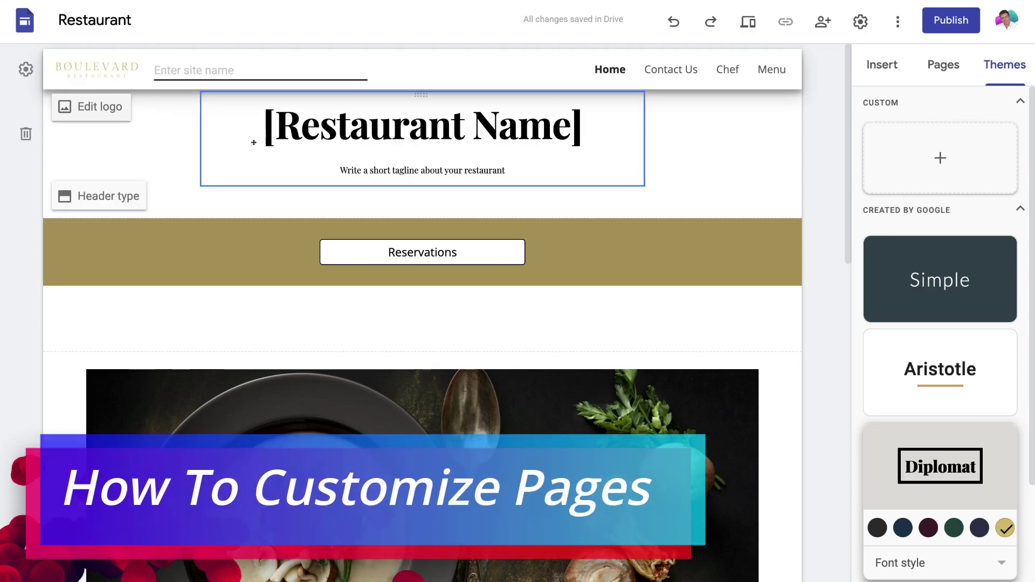
left_click(291, 152)
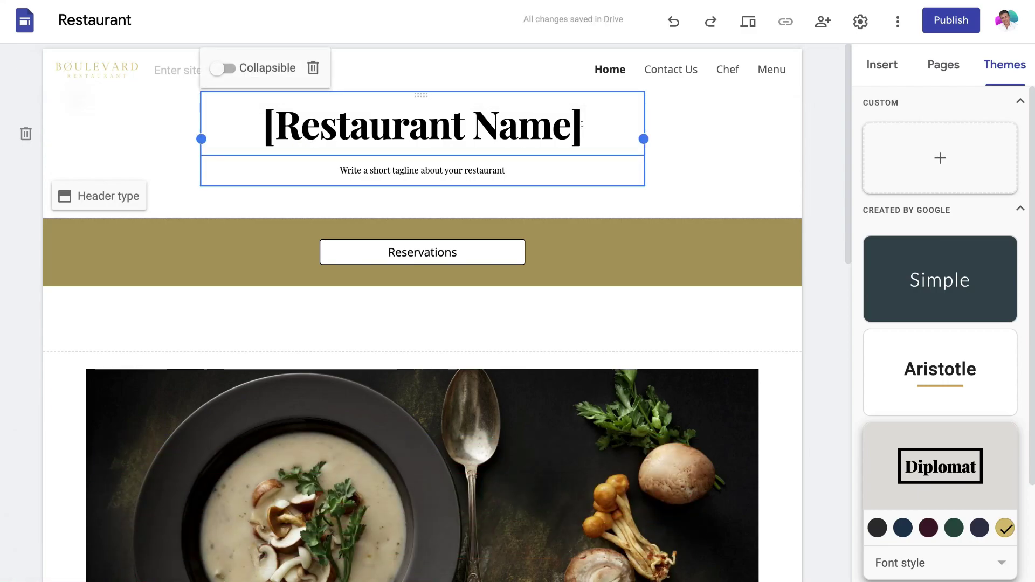
left_click_drag(581, 125, 256, 125)
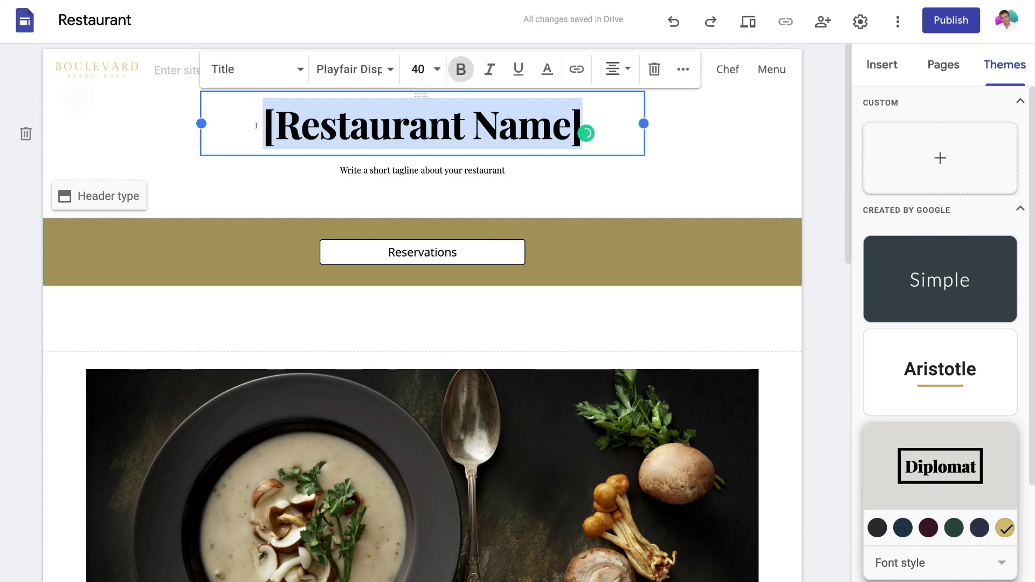
type("Boulevard Restaurant")
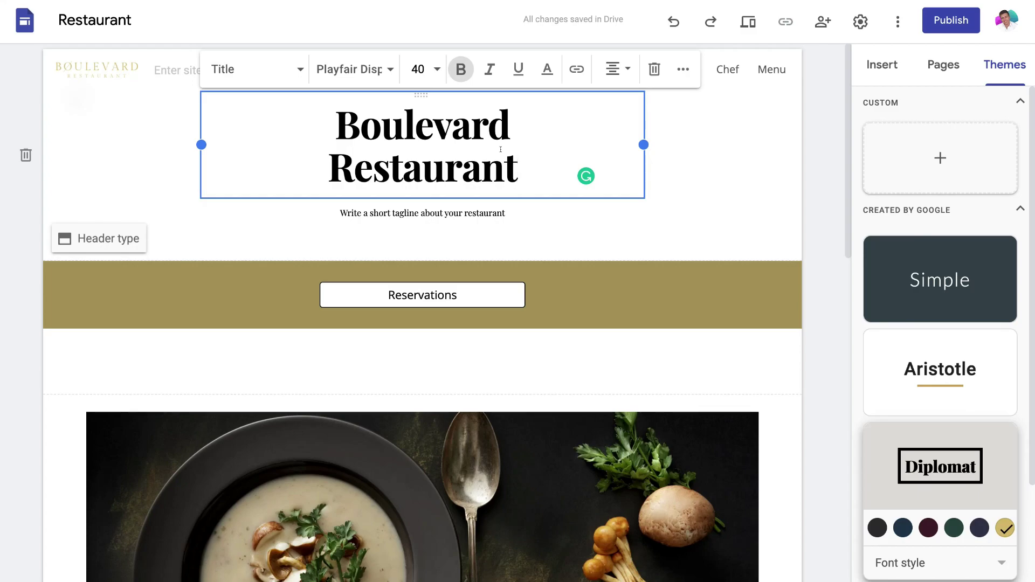
left_click_drag(641, 143, 696, 144)
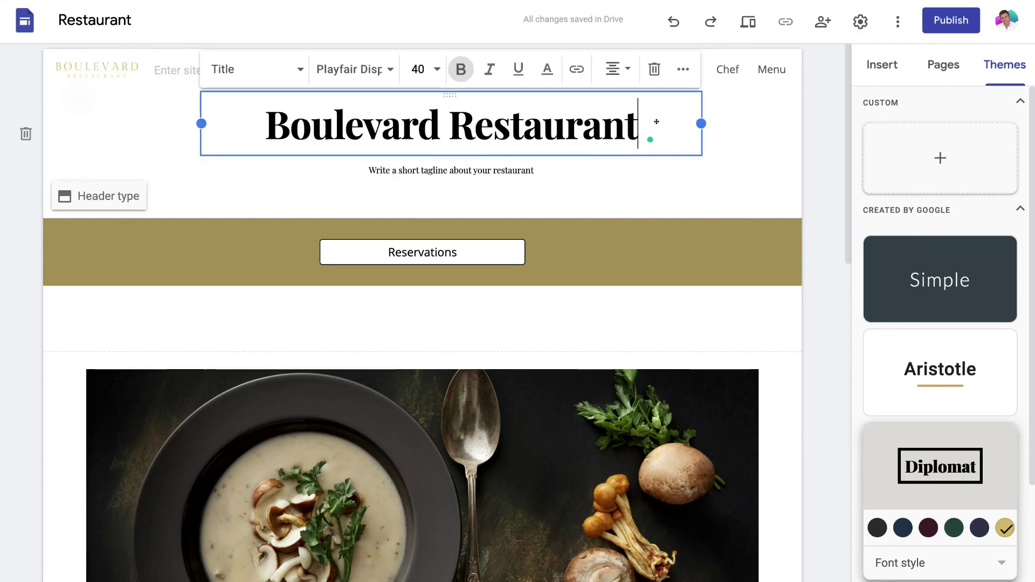
Replace the placeholder tagline with 'The Best European Food That You Will Ever Experience...'.
left_click(505, 166)
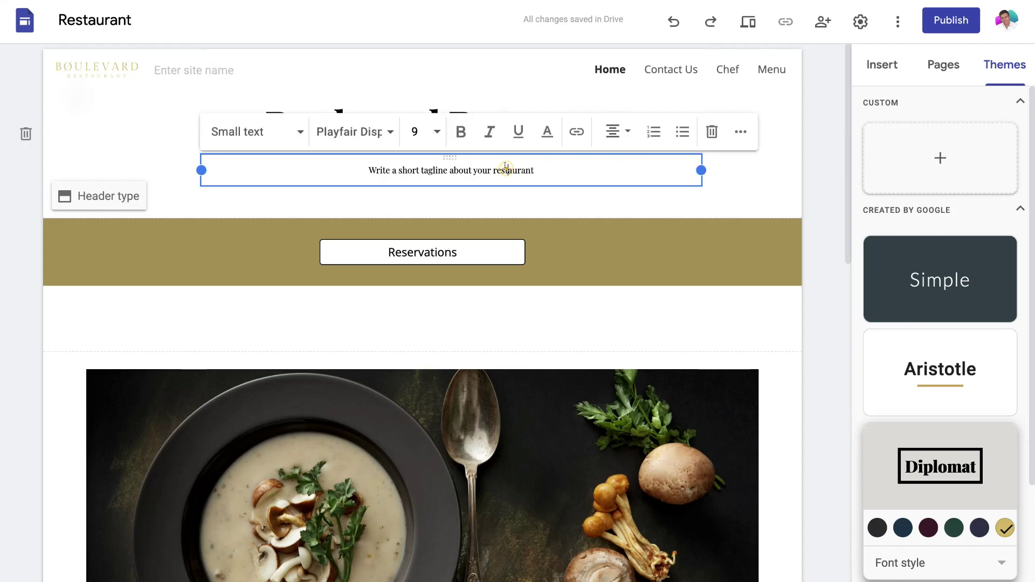
left_click_drag(536, 170, 367, 170)
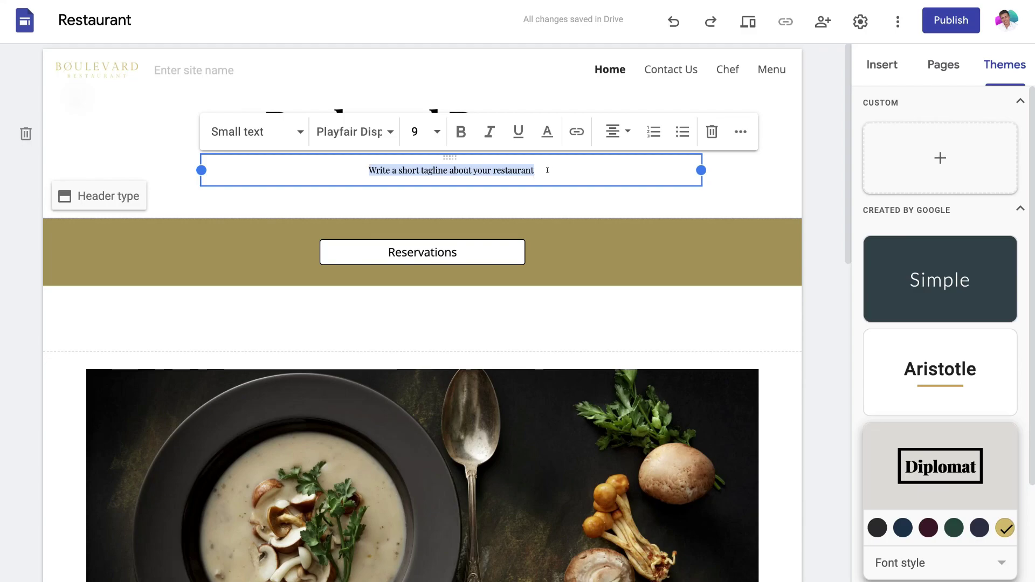
type("The Best European Food That You Will Ever Experience...")
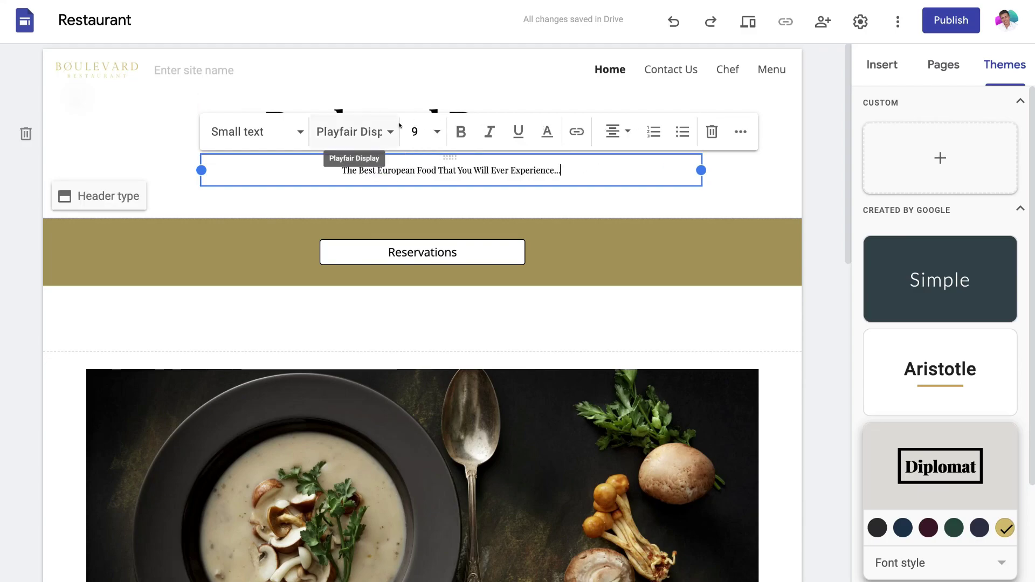
left_click(747, 180)
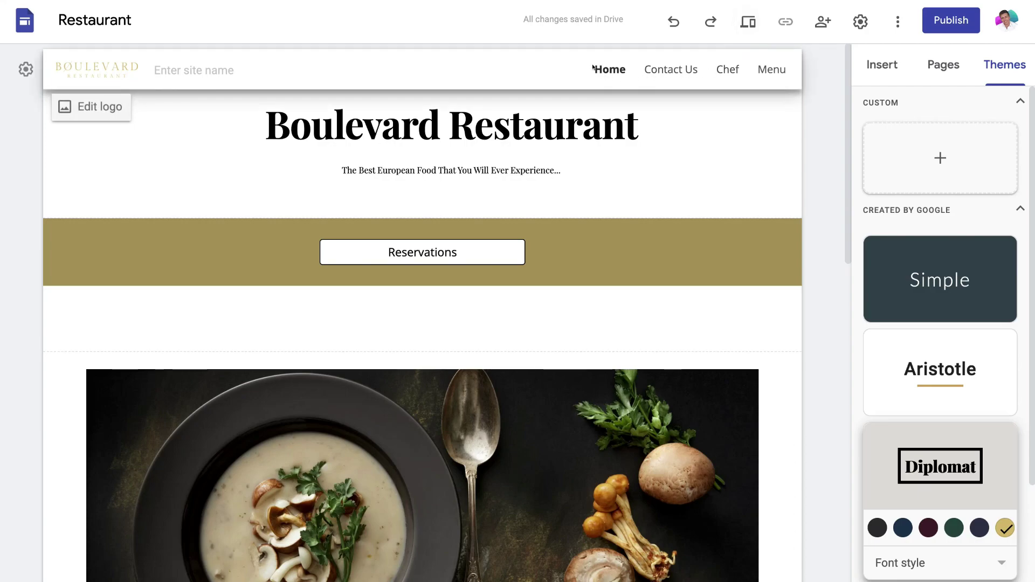
Scroll to the gold Reservations band and show its Section colors options.
left_click(620, 114)
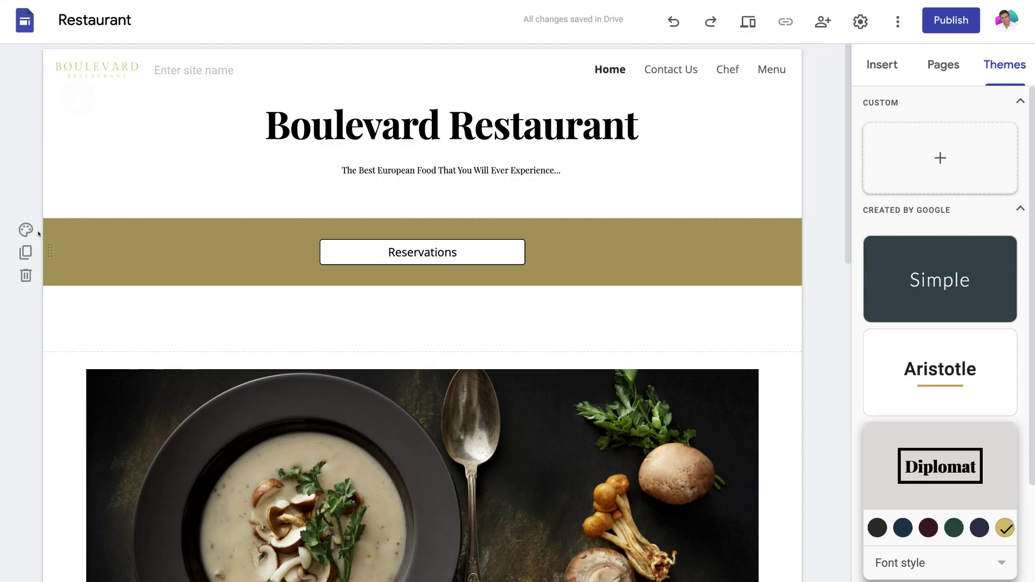
scroll(27, 235, "down", 5)
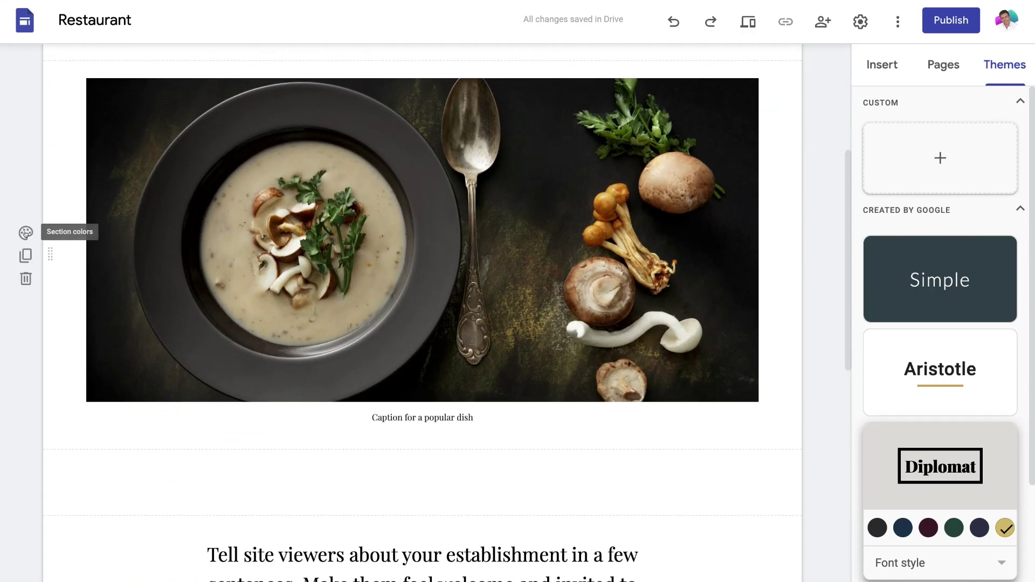
scroll(53, 233, "down", 3)
scroll(53, 232, "down", 2)
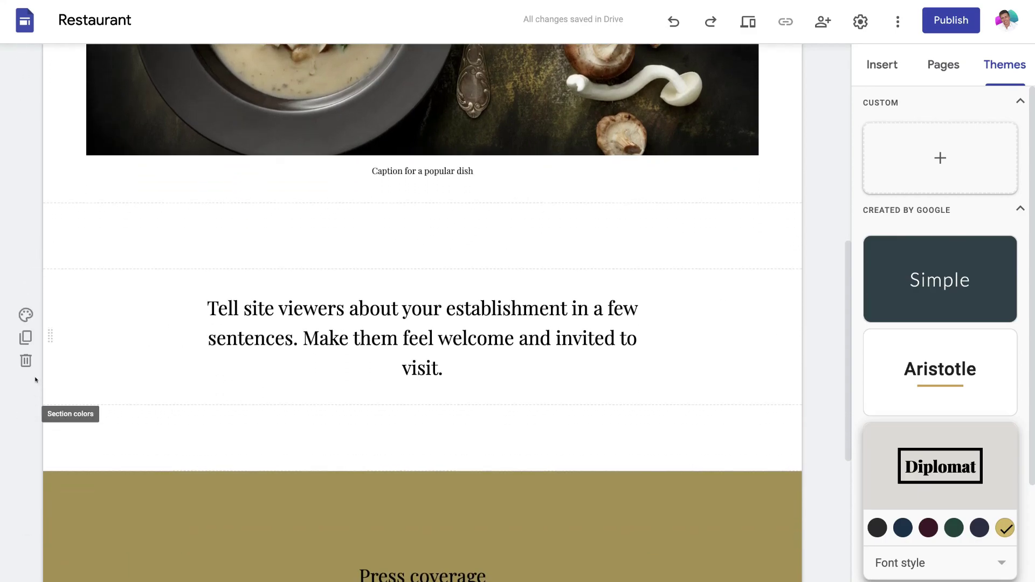
scroll(31, 377, "up", 10)
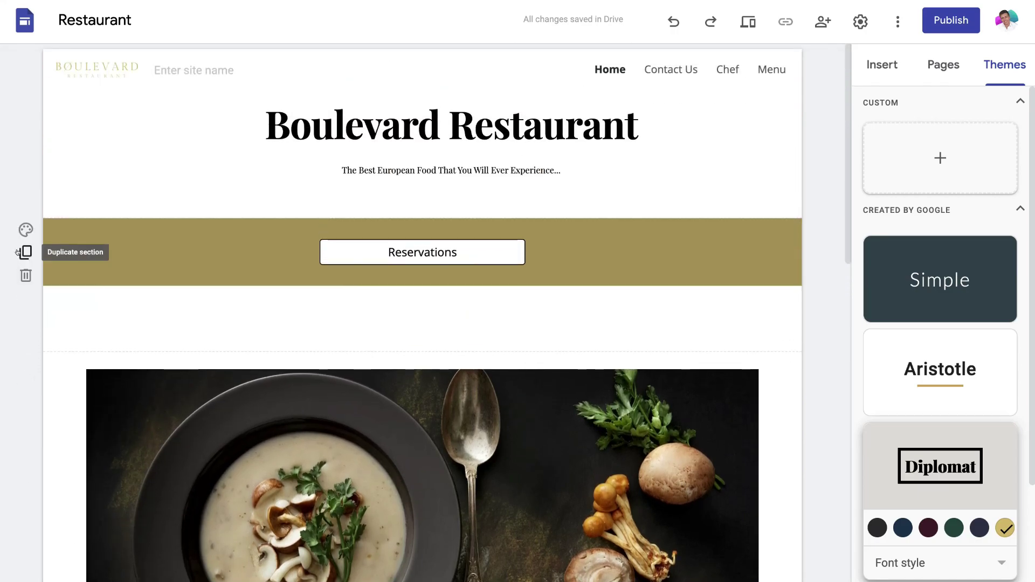
left_click(26, 230)
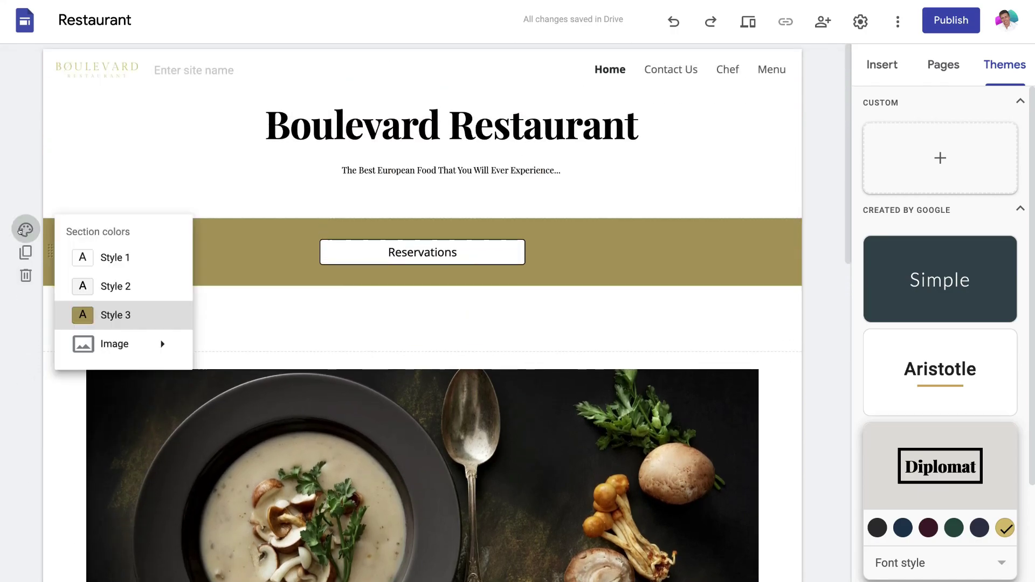
Preview white Style 1 and light grey Style 2 on the Reservations band, then restore gold Style 3.
left_click(144, 253)
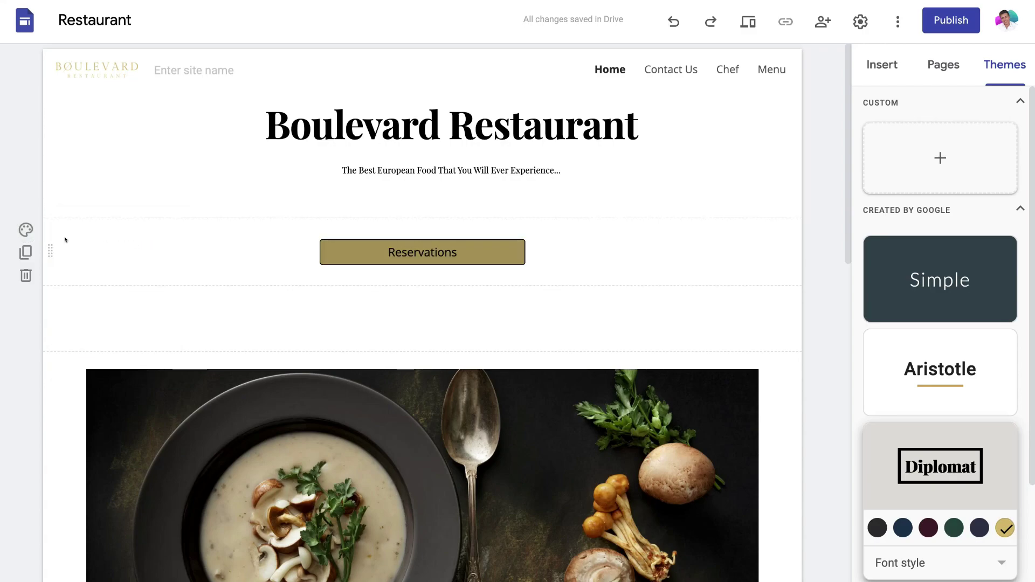
left_click(20, 227)
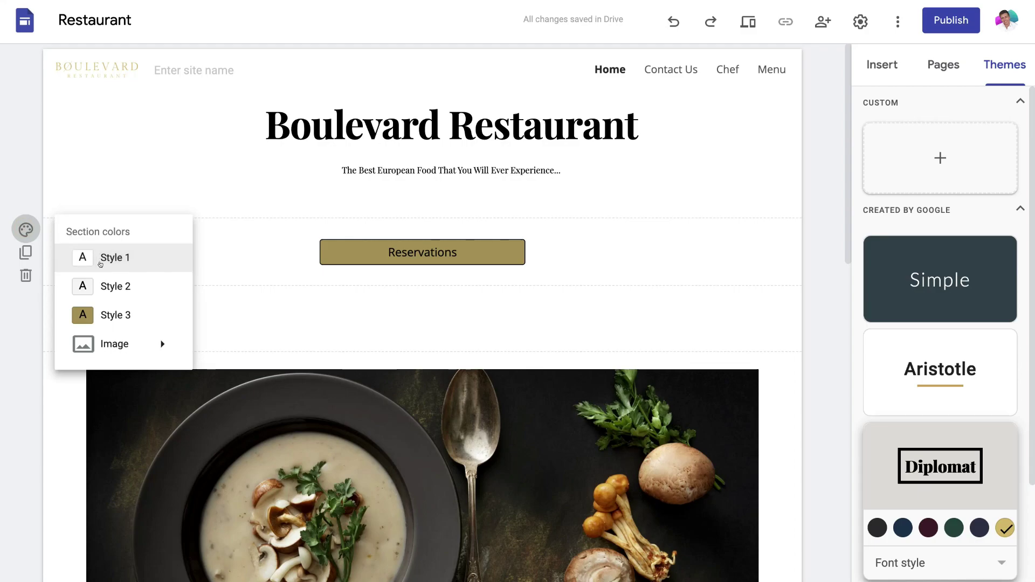
left_click(146, 284)
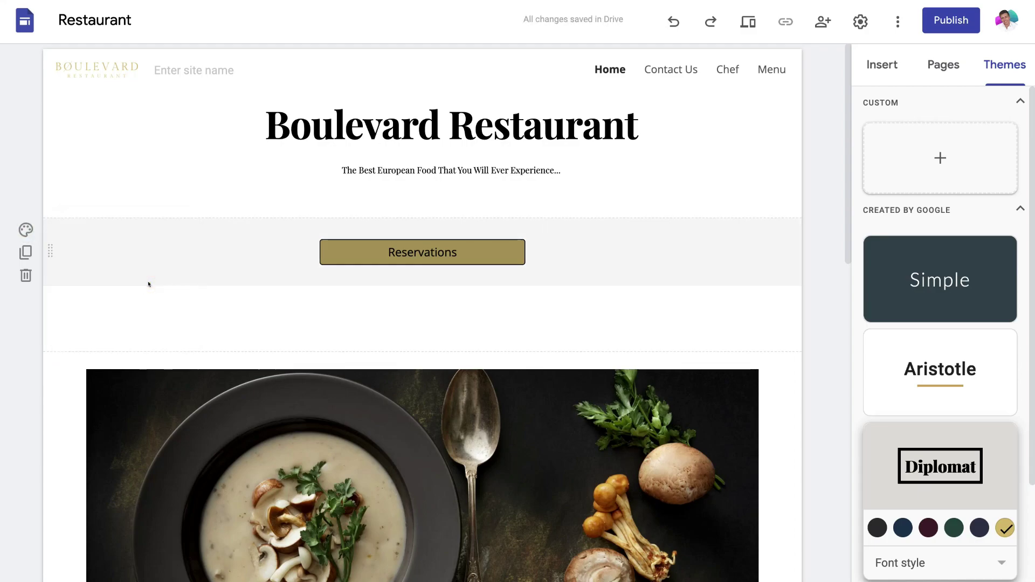
left_click(21, 228)
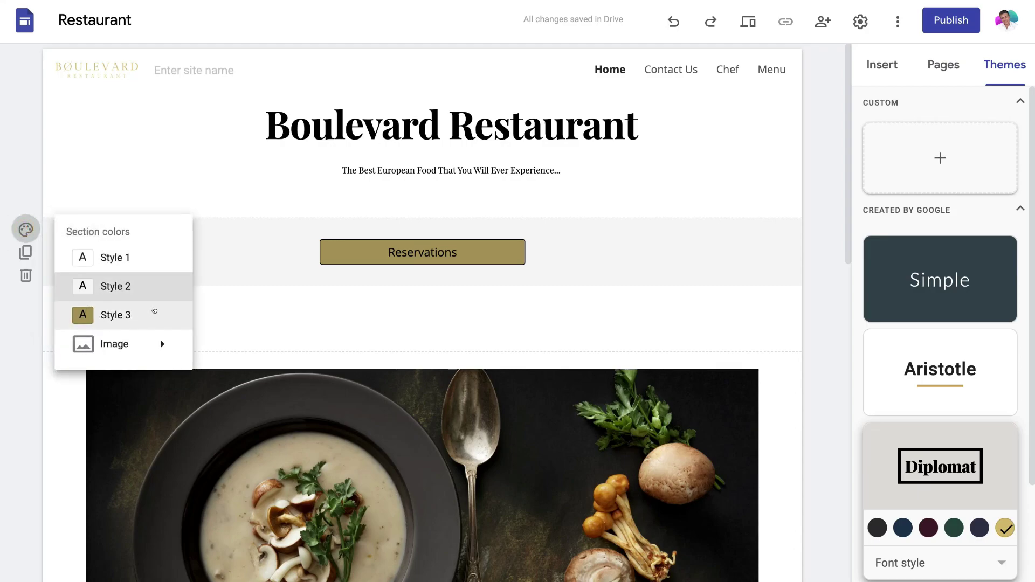
left_click(154, 313)
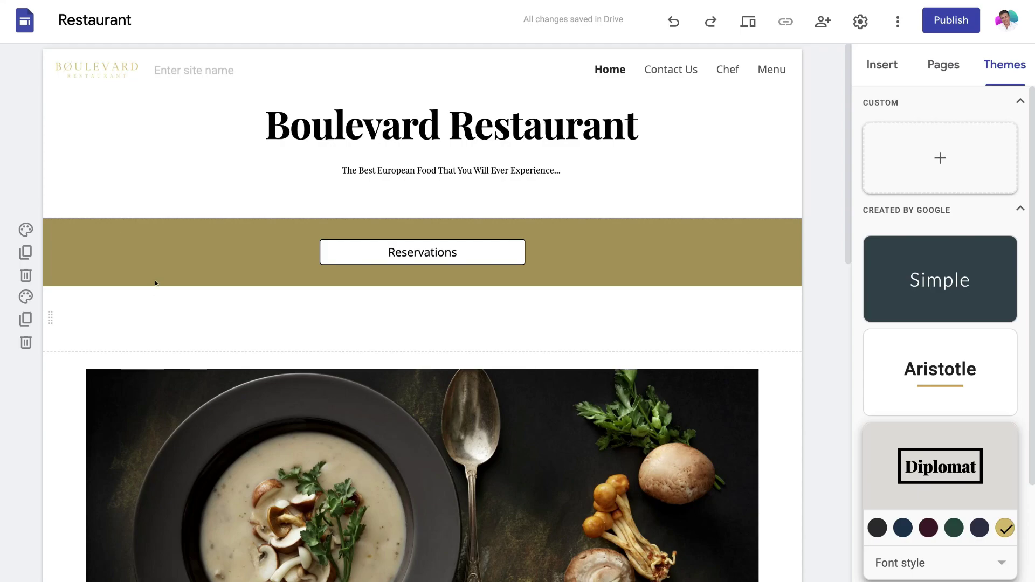
left_click(23, 229)
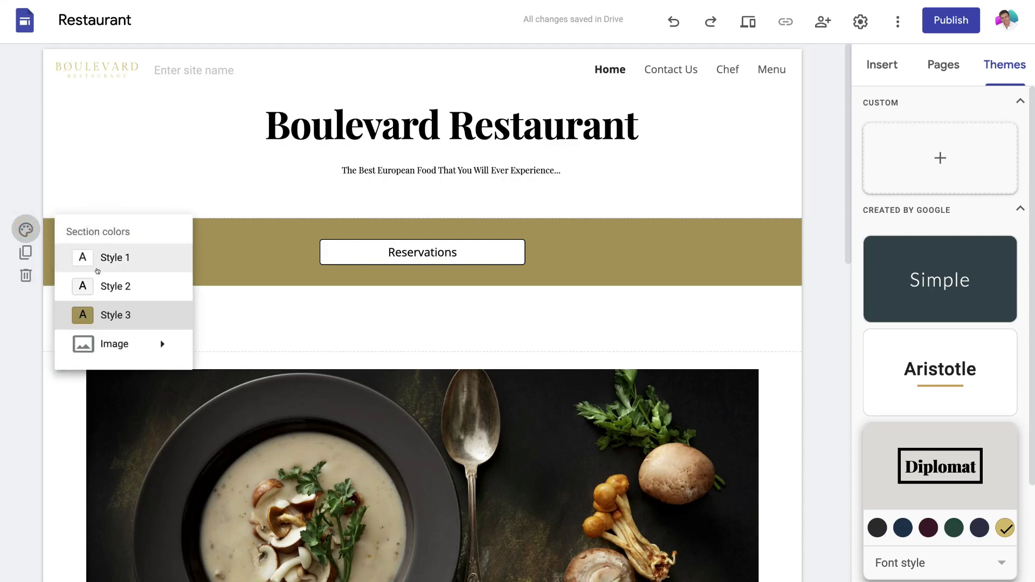
mouse_move(102, 339)
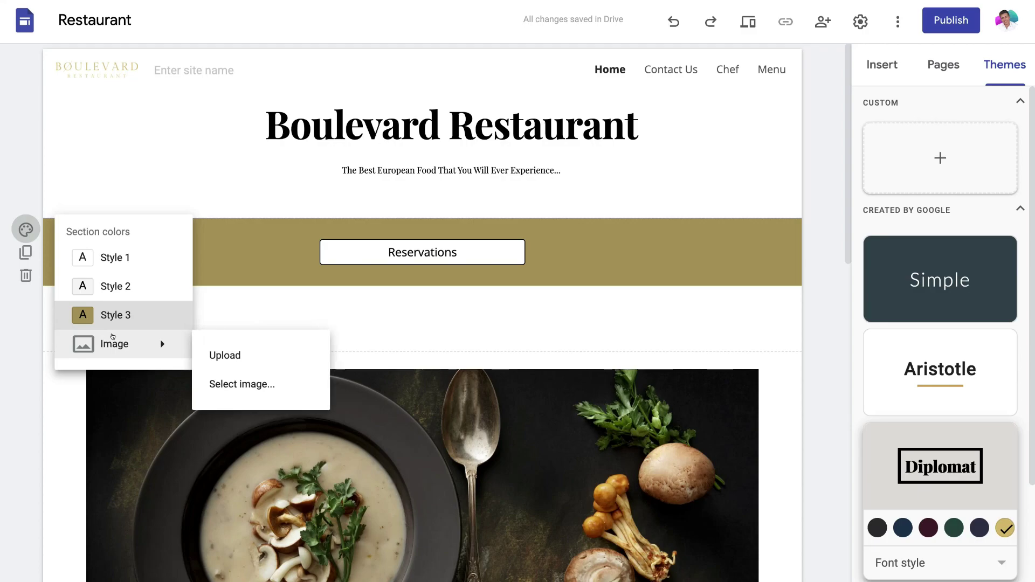
left_click(303, 307)
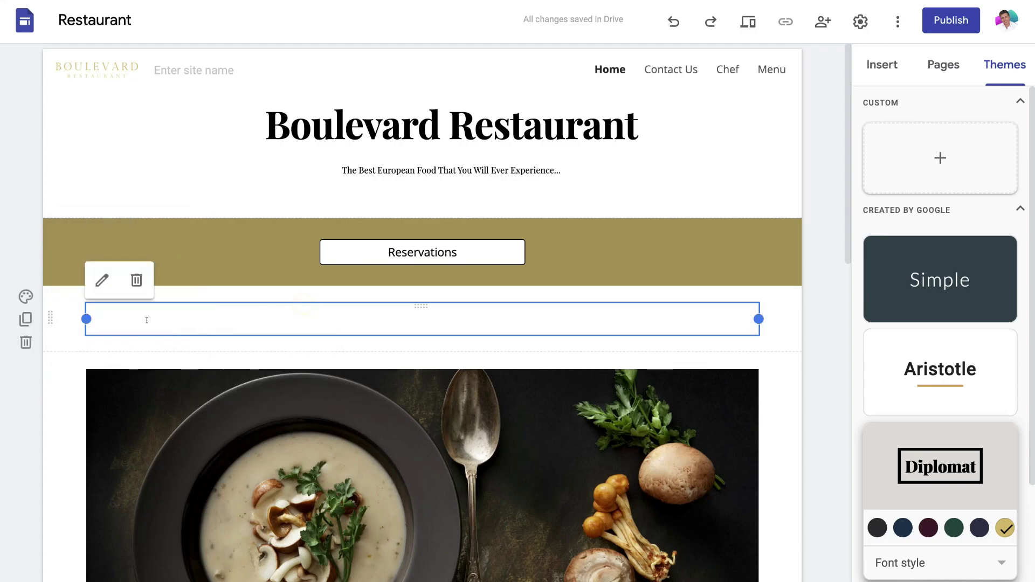
Select the empty white section below the Reservations band and show the Insert panel.
left_click(26, 295)
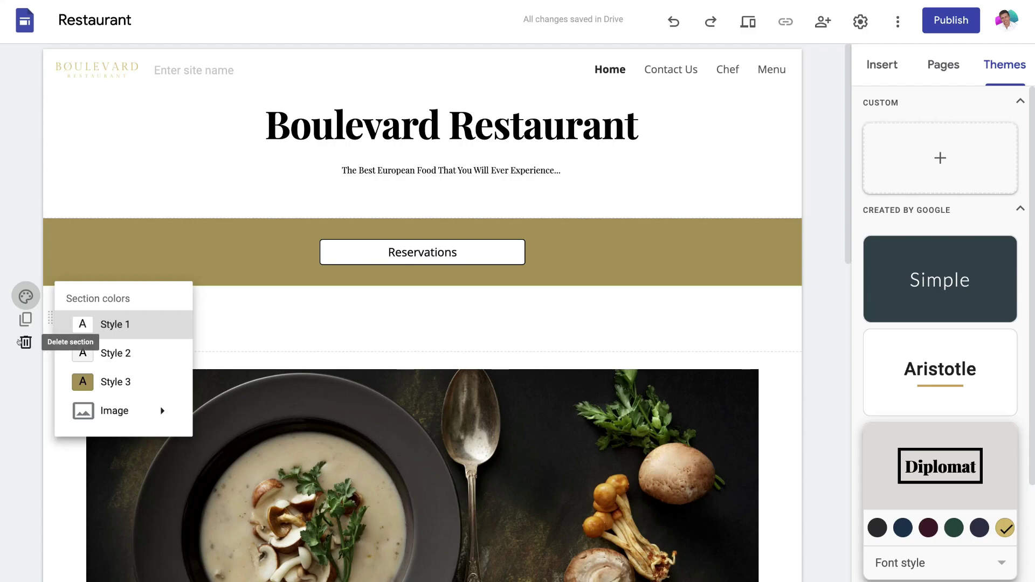
left_click(235, 311)
scroll(235, 311, "down", 7)
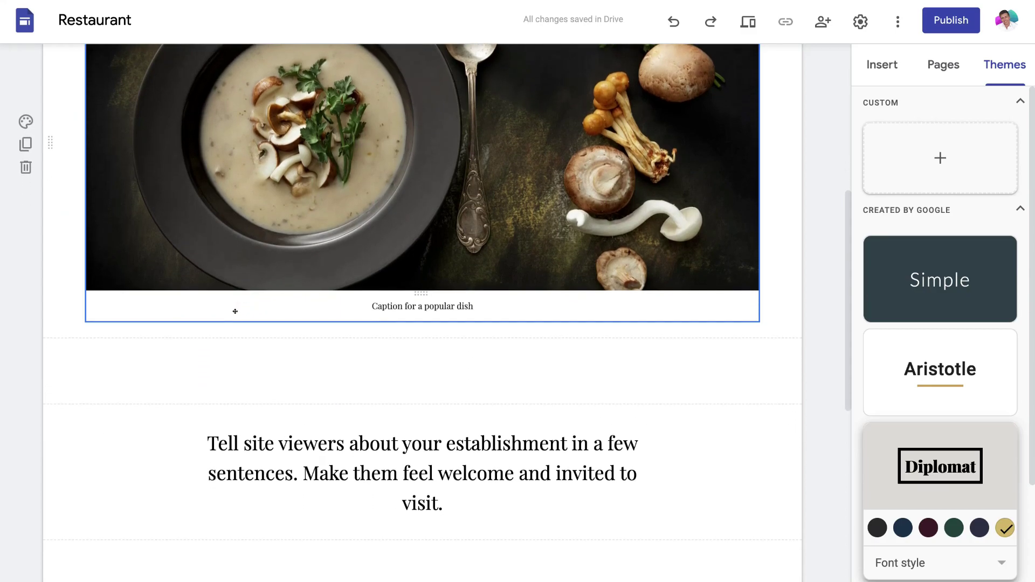
scroll(235, 311, "up", 4)
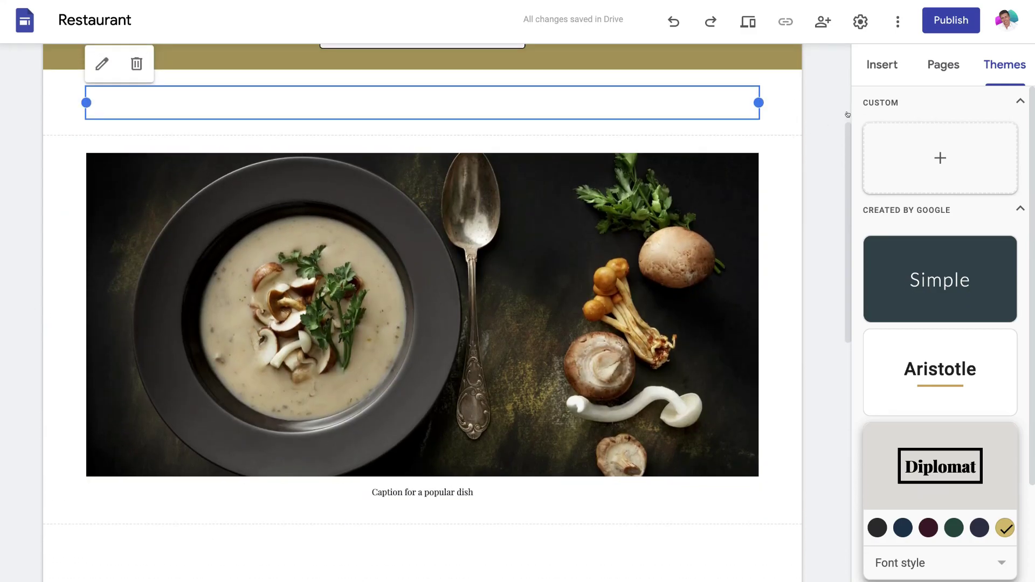
left_click(875, 64)
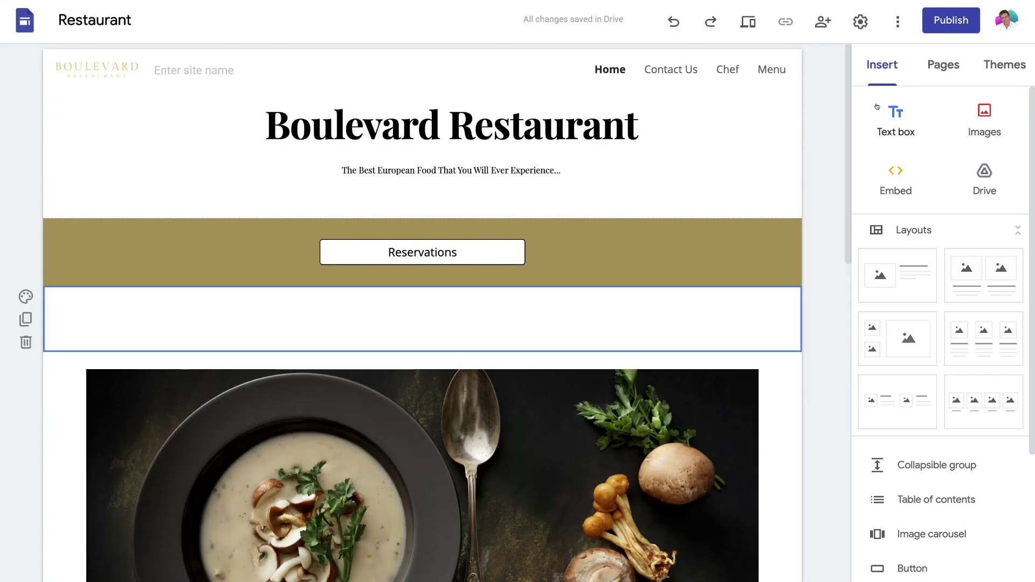
Move the blank text-box section below the soup photo and caption, then delete it.
left_click(899, 121)
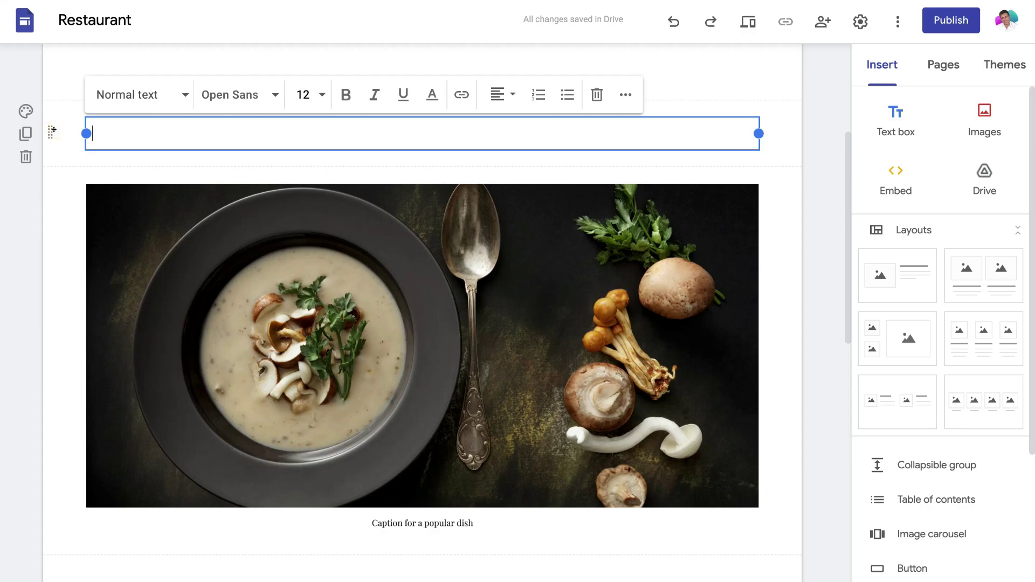
left_click_drag(53, 129, 56, 546)
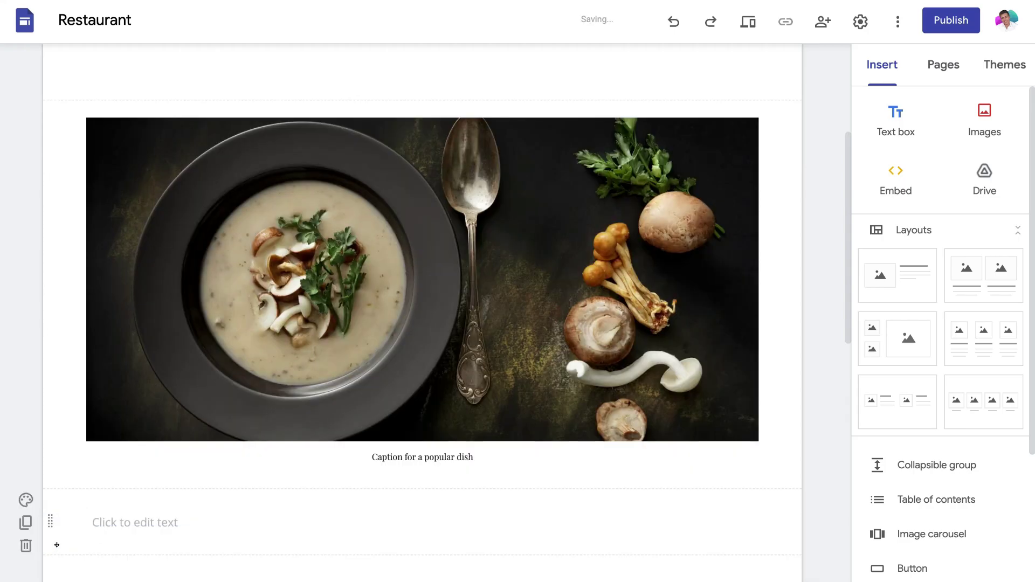
left_click(119, 512)
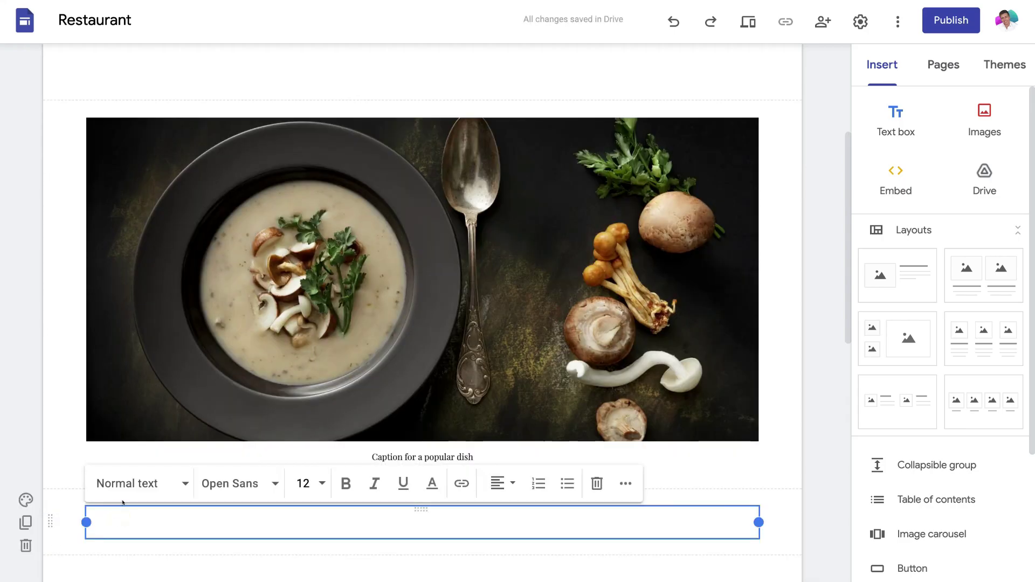
left_click(19, 541)
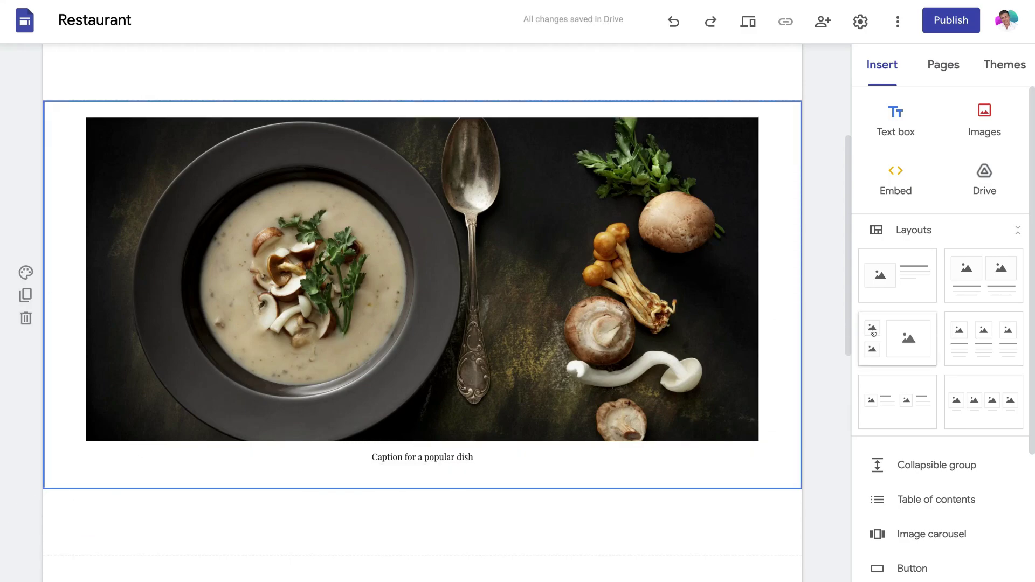
Insert the three-column image layout and drag it directly below the soup photo.
left_click(969, 334)
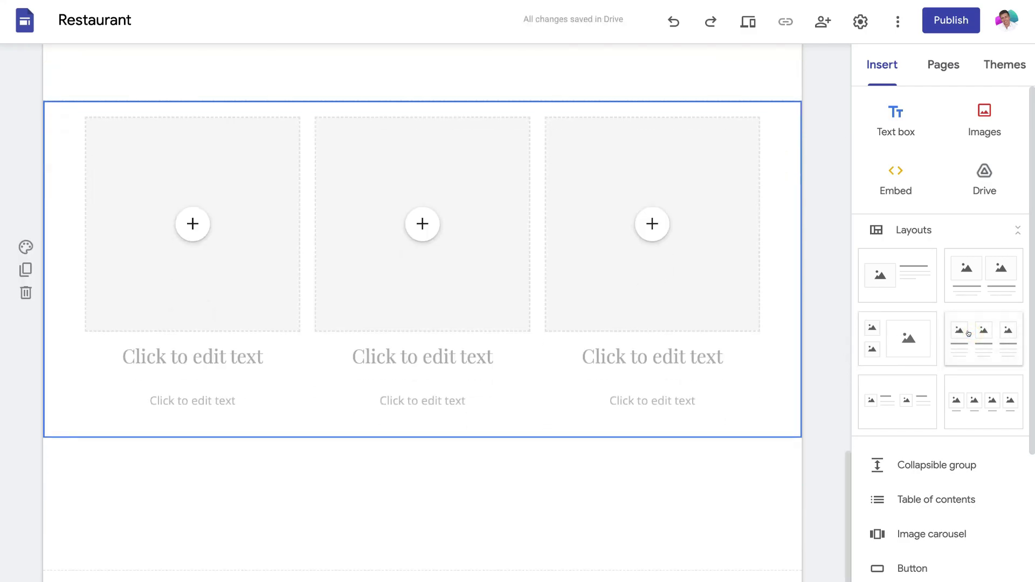
scroll(513, 267, "up", 5)
scroll(474, 259, "down", 5)
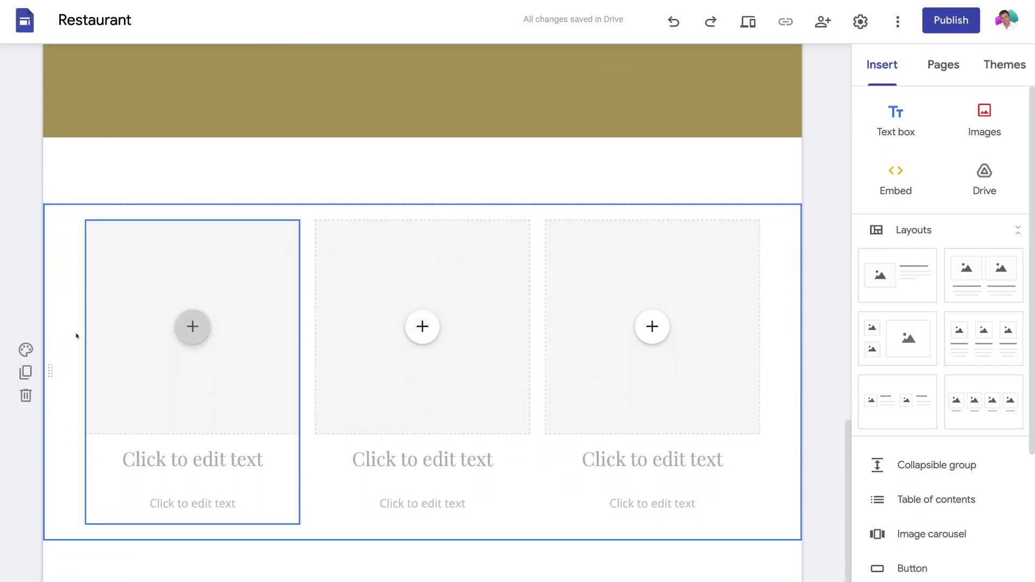
left_click_drag(49, 367, 48, 440)
Check the insert options for the third image slot, then scroll through the new section.
scroll(77, 431, "down", 5)
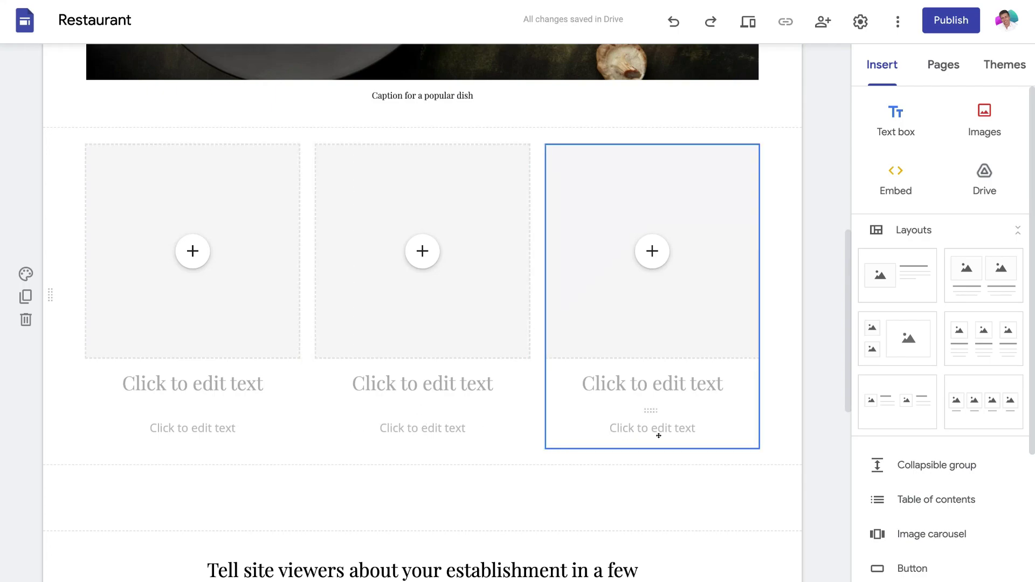
left_click(651, 252)
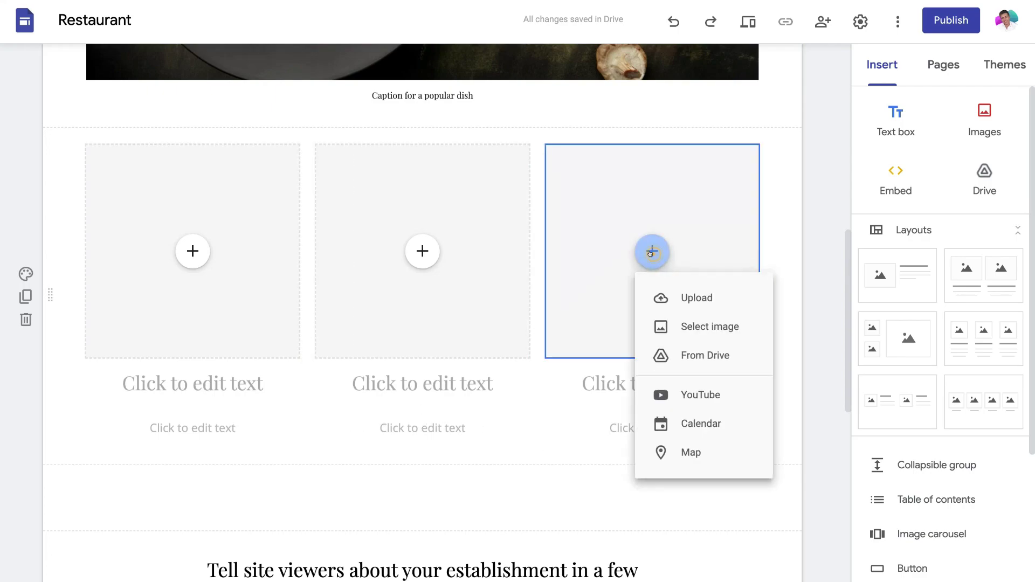
left_click(603, 392)
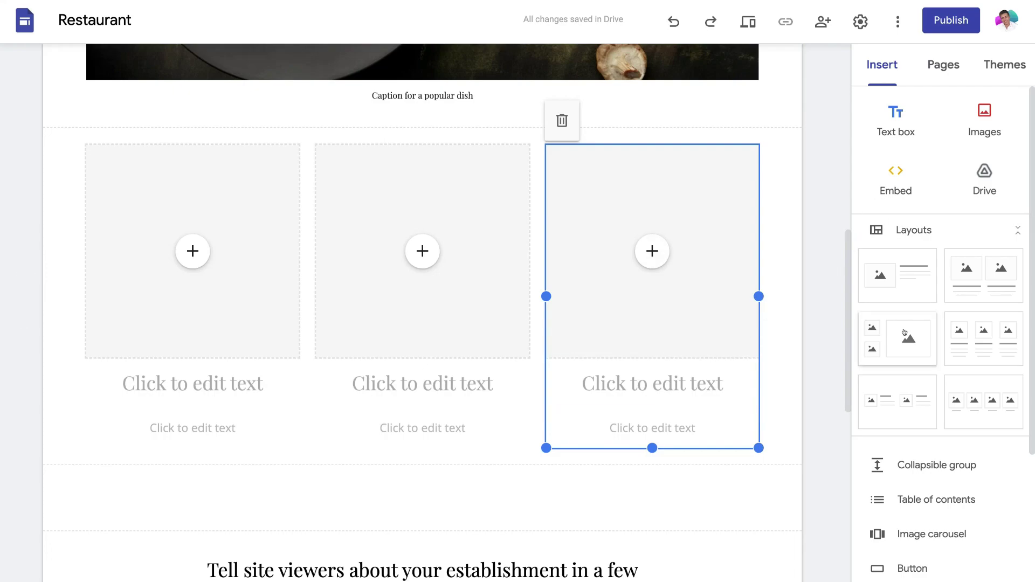
scroll(906, 311, "down", 5)
scroll(905, 333, "down", 1)
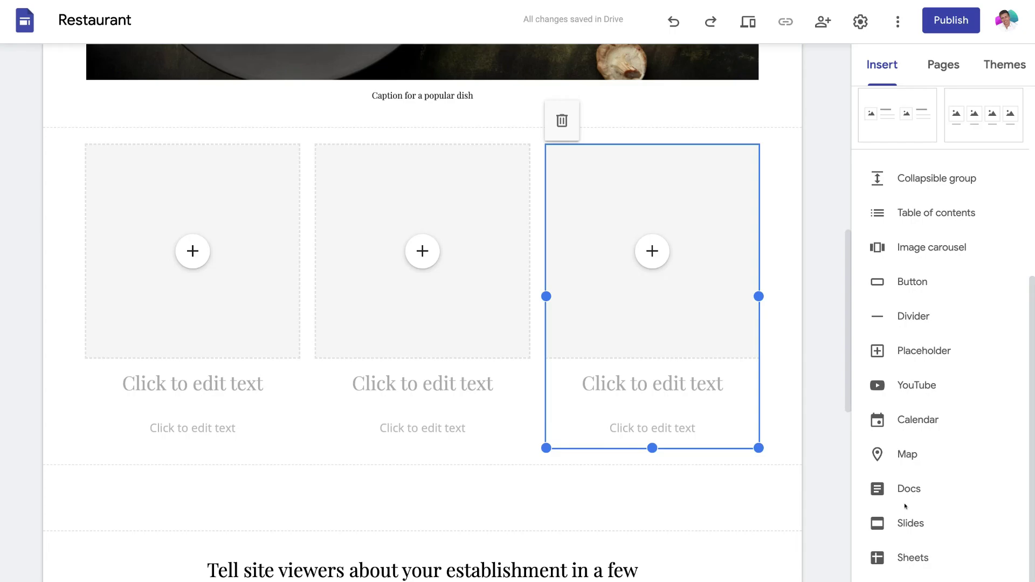
Scroll to the bottom of the page and open the footer for editing.
scroll(678, 429, "down", 2)
scroll(678, 429, "down", 10)
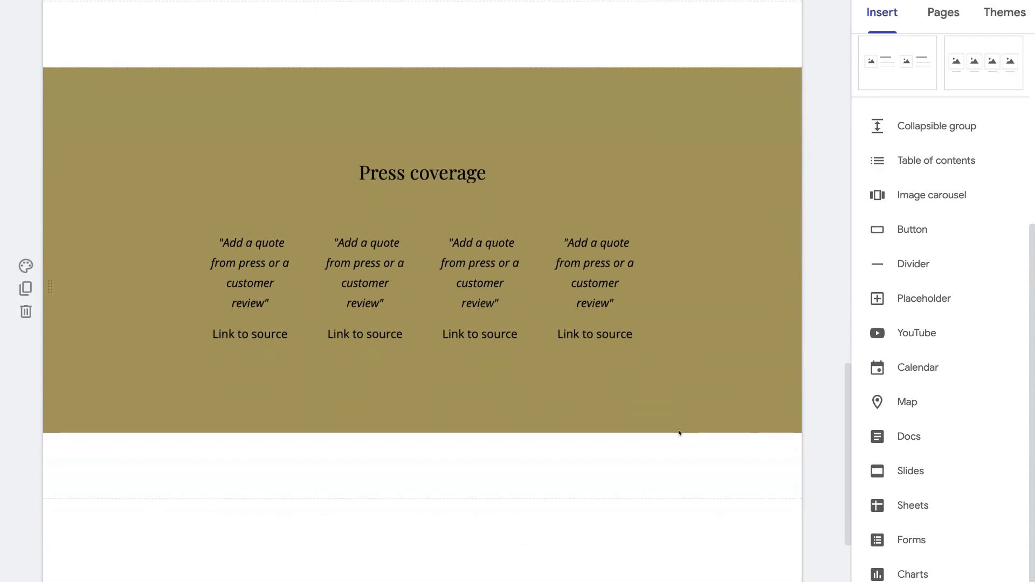
scroll(679, 433, "down", 3)
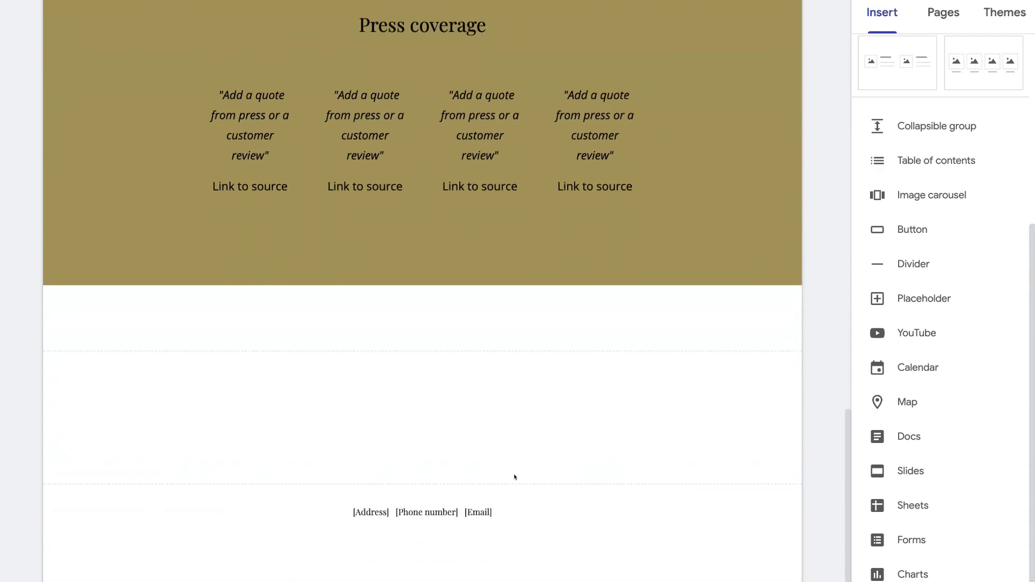
mouse_move(419, 535)
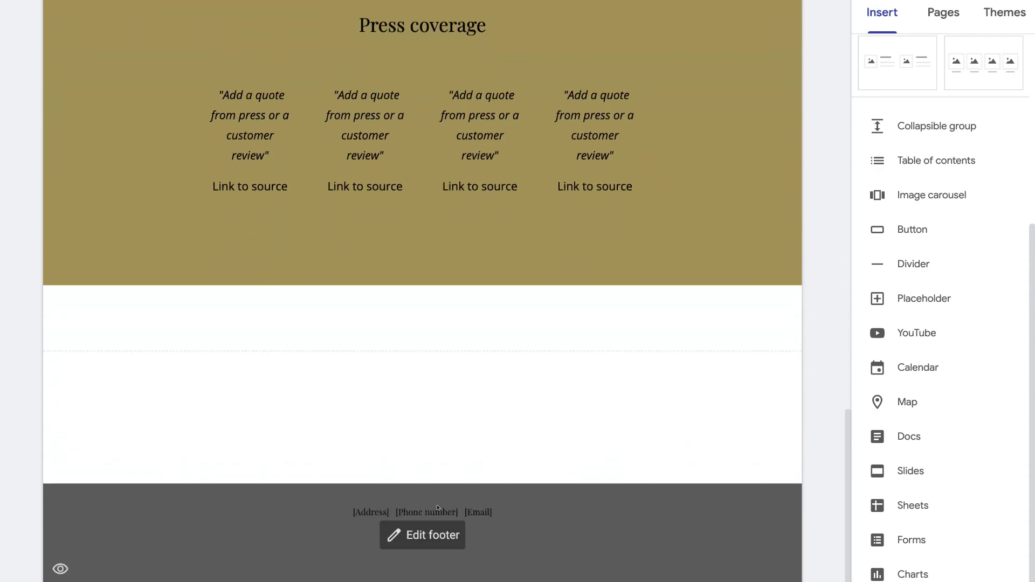
left_click(439, 535)
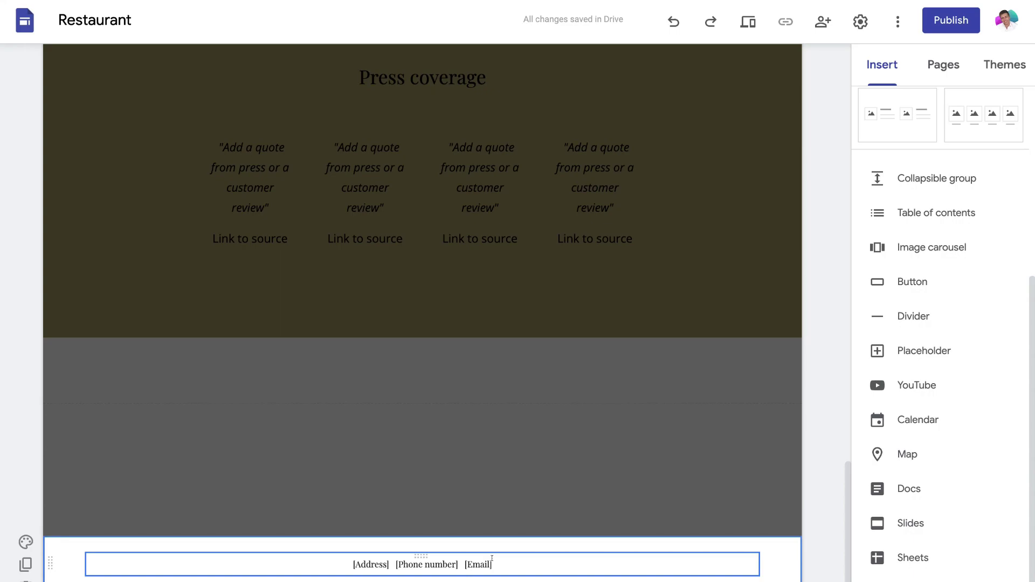
Make the footer's address, phone and e-mail line bold at font size 12.
left_click(585, 561)
left_click_drag(585, 561, 364, 554)
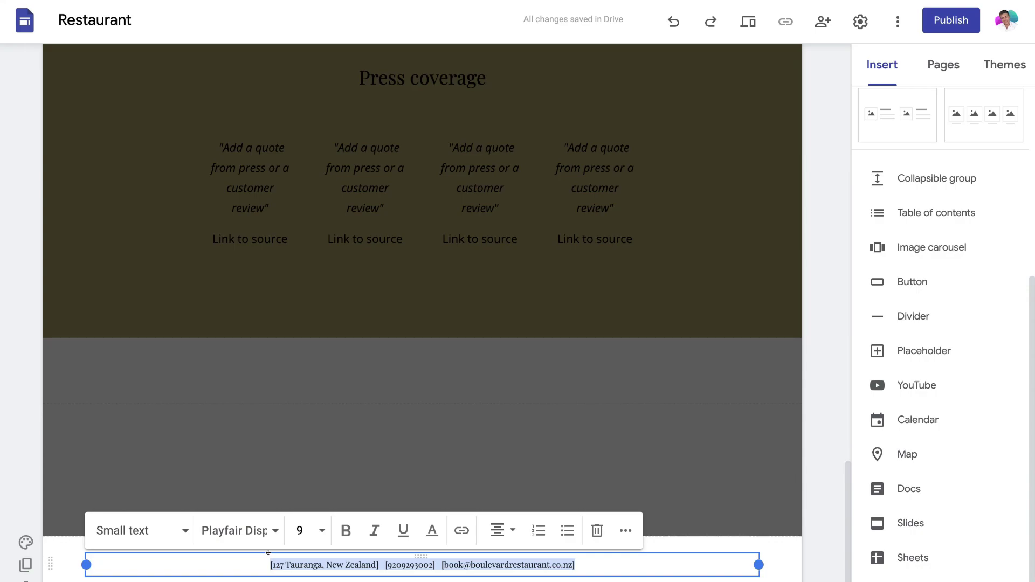
left_click(306, 535)
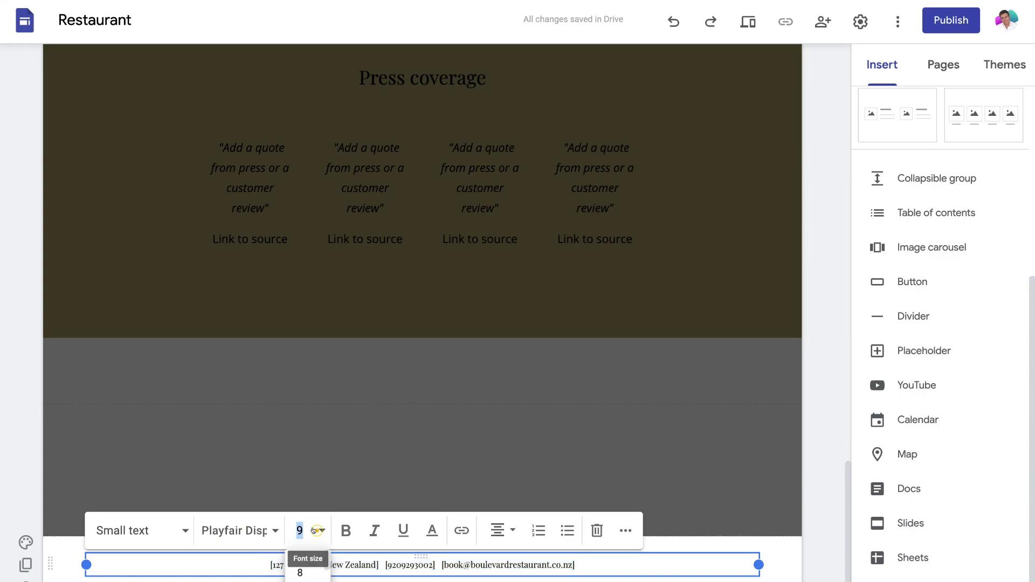
left_click(310, 574)
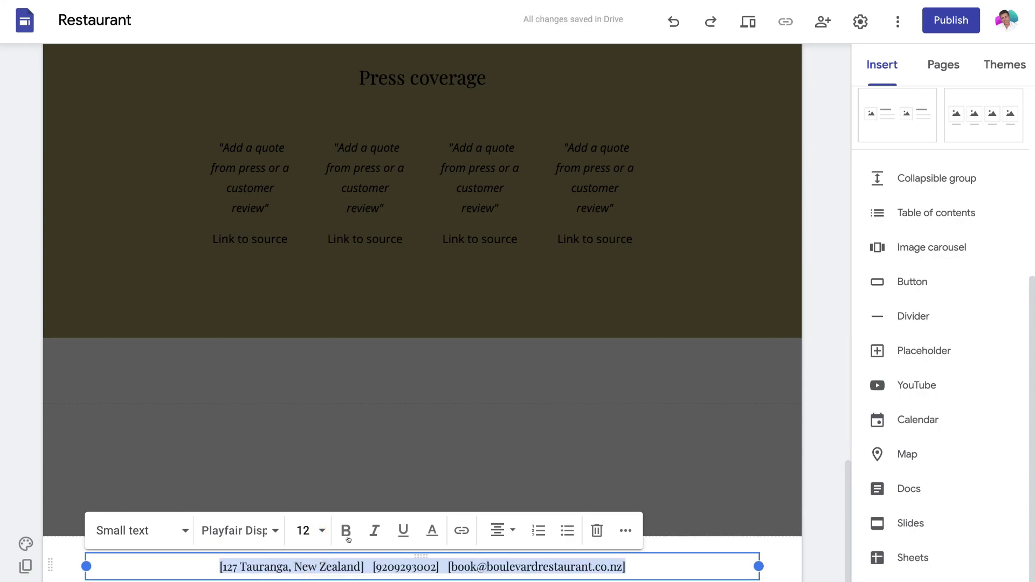
left_click(344, 532)
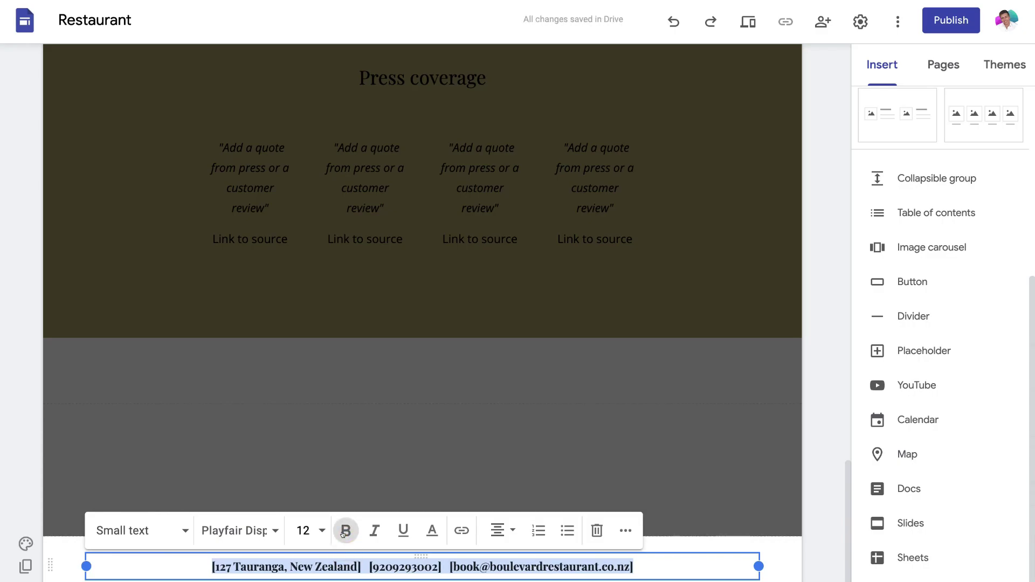
scroll(525, 472, "up", 20)
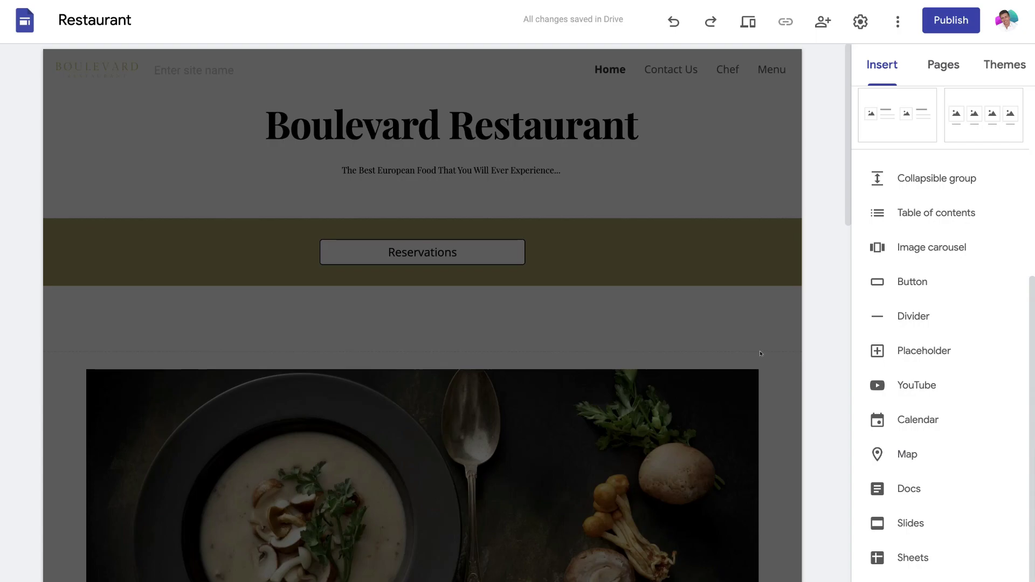
Search the restaurant's pasted street address and place that map in the Location placeholder.
left_click(761, 354)
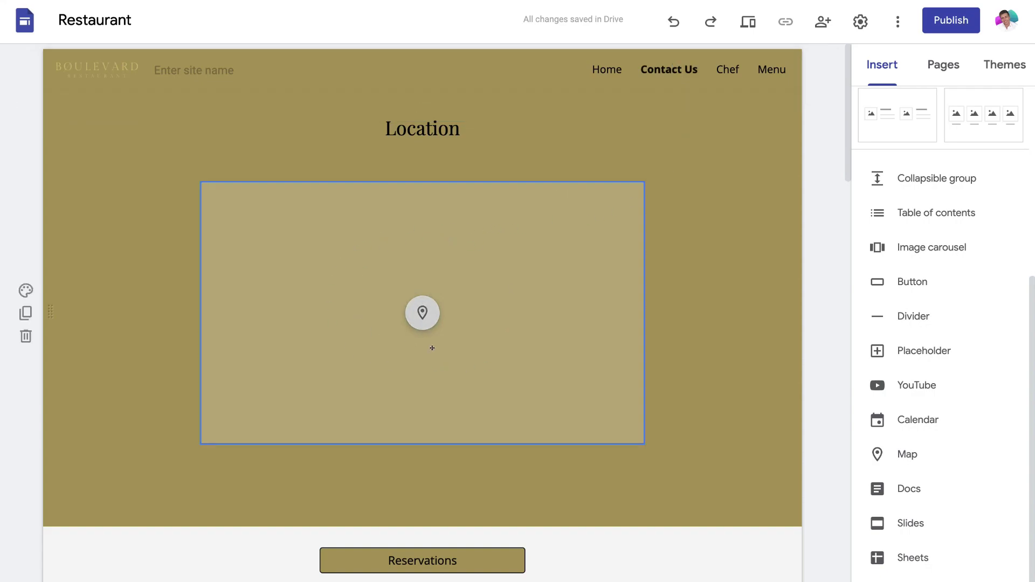
left_click(423, 313)
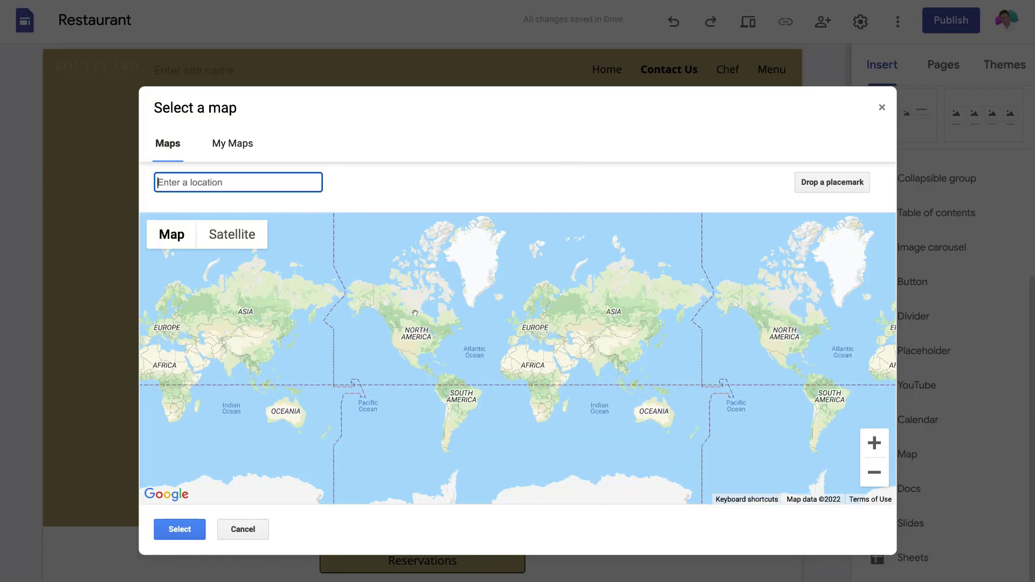
type("127 Tauranga Road, Matamata, New Zealand")
key("Return")
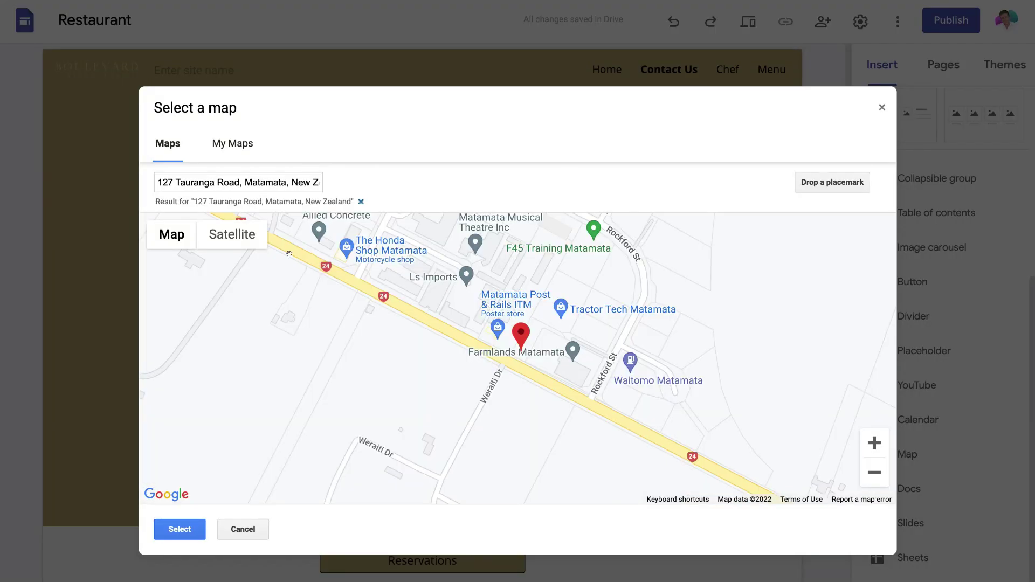
left_click(178, 530)
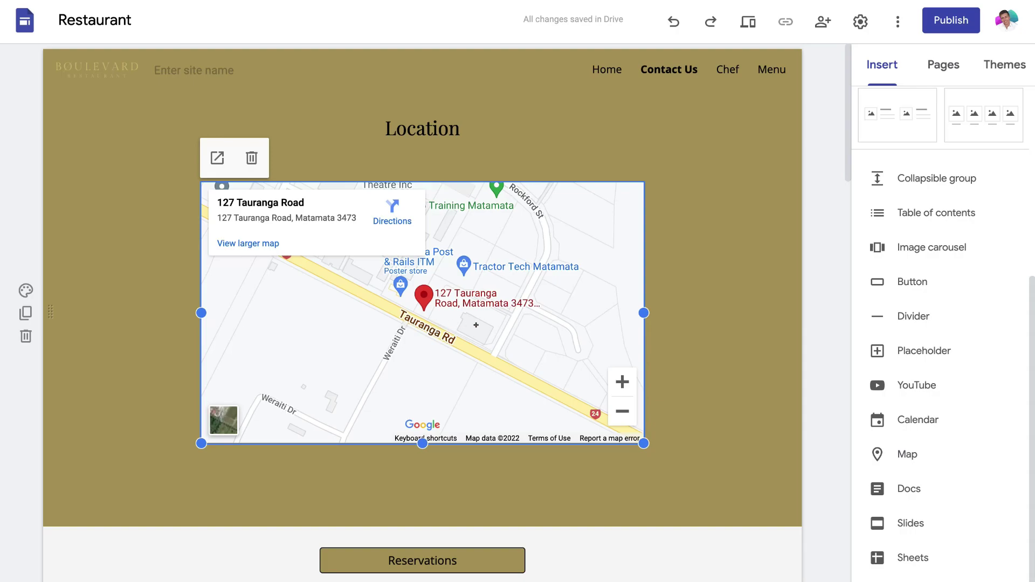
left_click(916, 454)
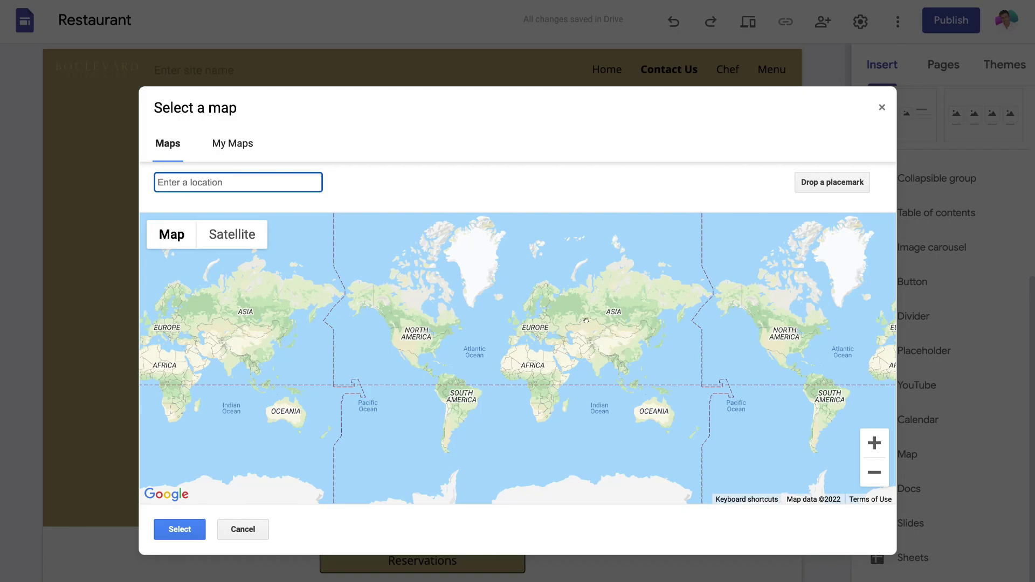
left_click(879, 106)
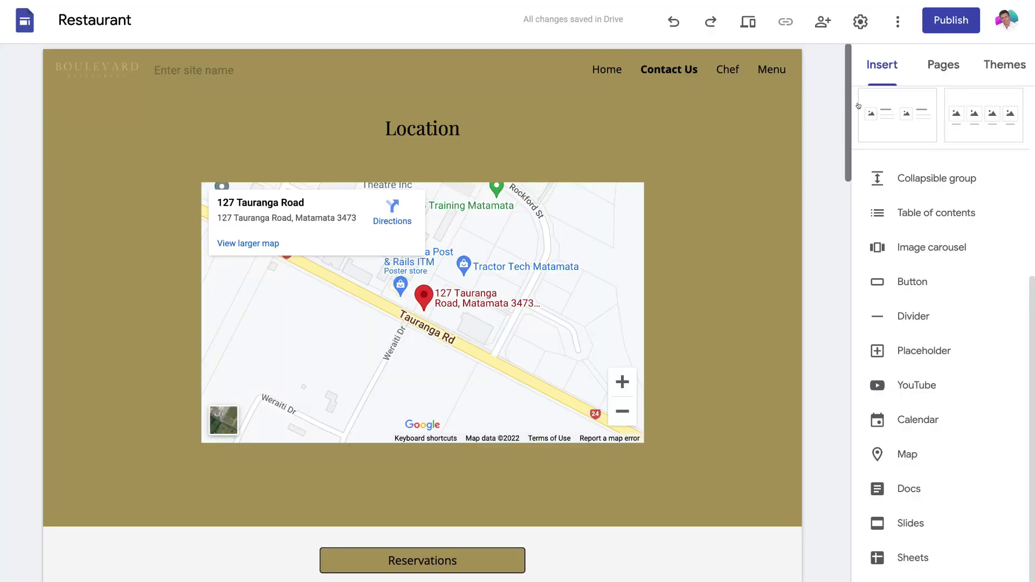
Create a new page named 'Reservations' from the Pages panel.
left_click(939, 66)
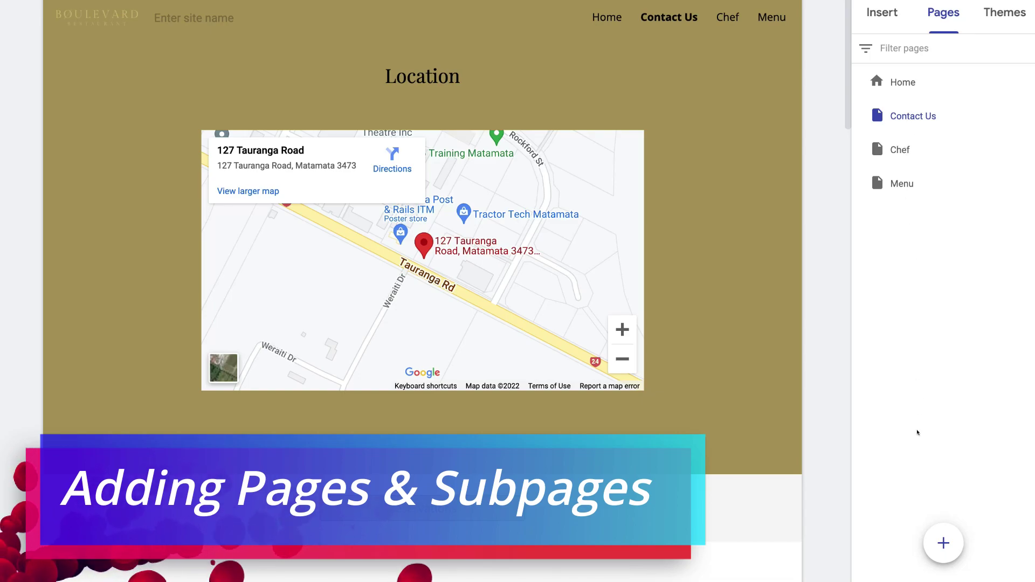
mouse_move(937, 541)
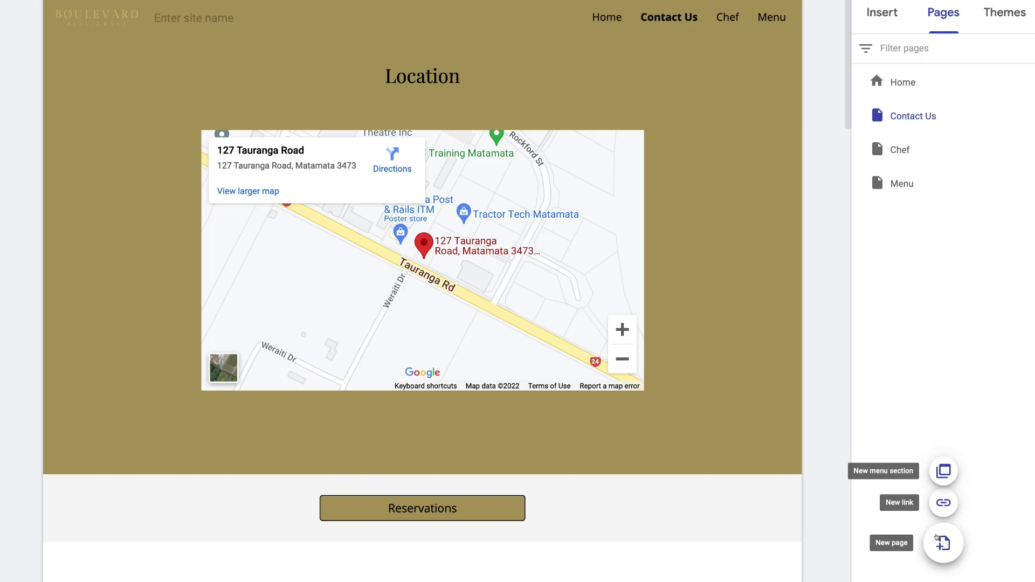
left_click(942, 543)
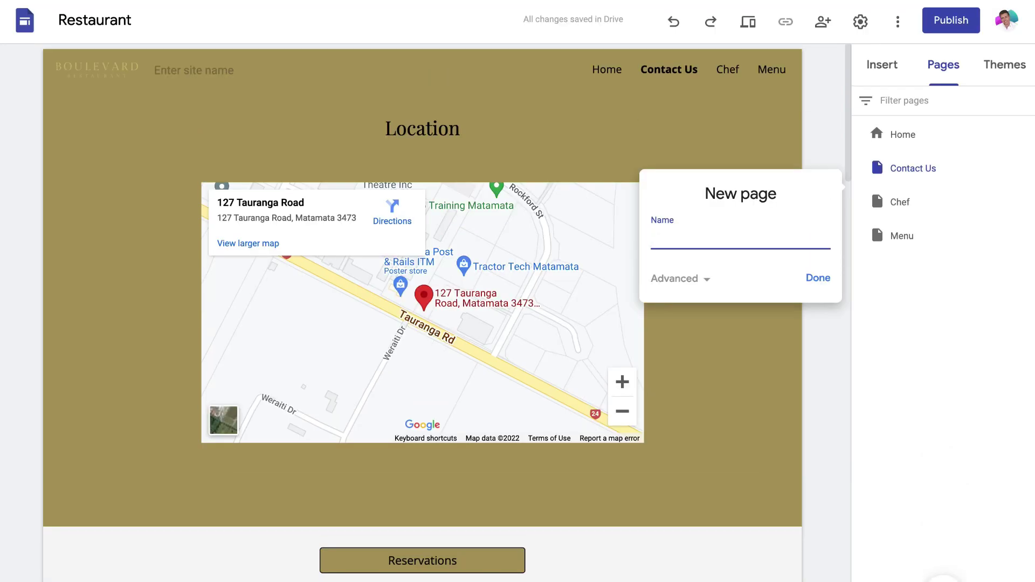
type("Reservations")
left_click(811, 279)
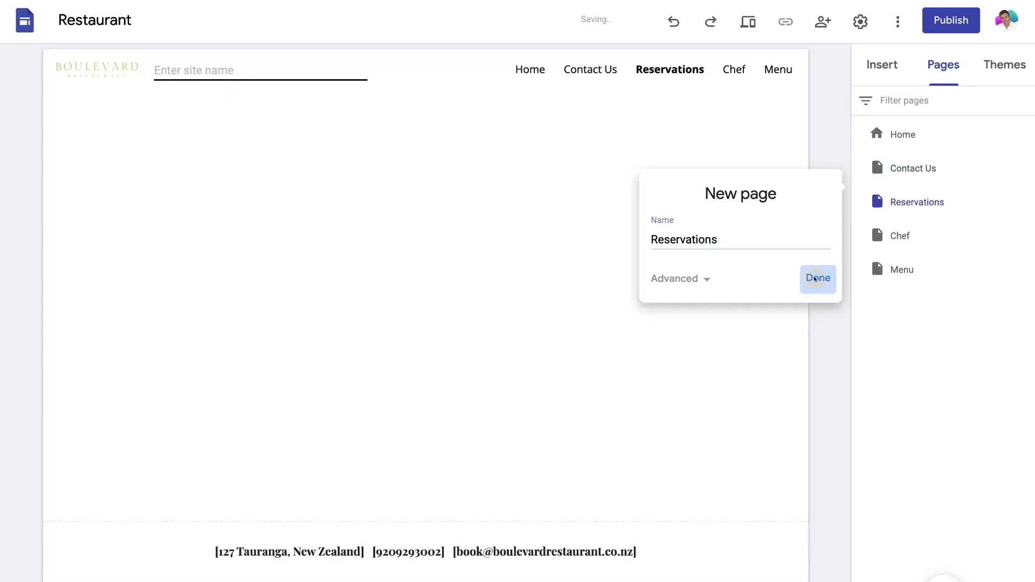
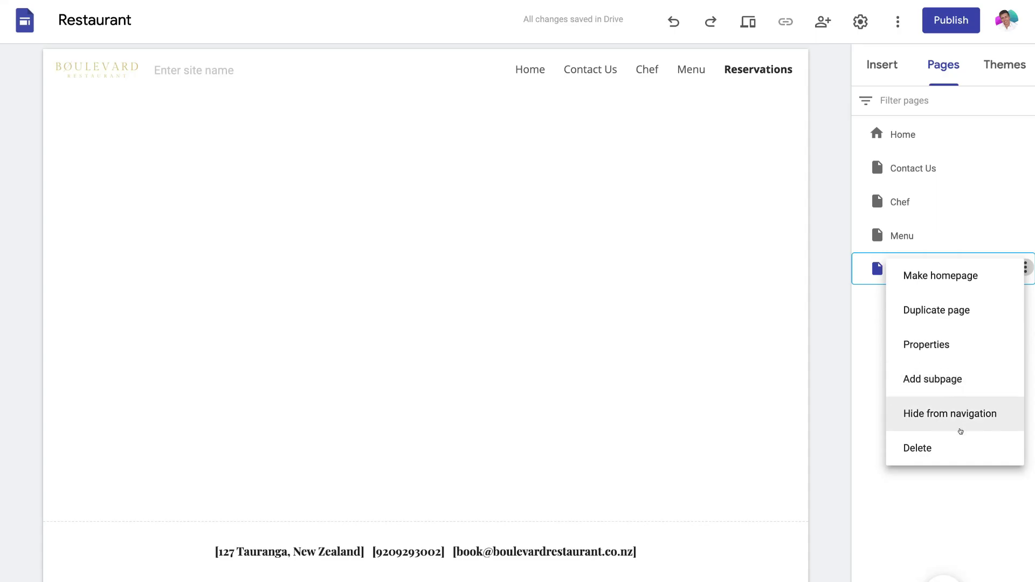
Delete the Reservations page, recreate Reservations as a menu section, and begin adding a subpage under it.
left_click(959, 443)
mouse_move(941, 542)
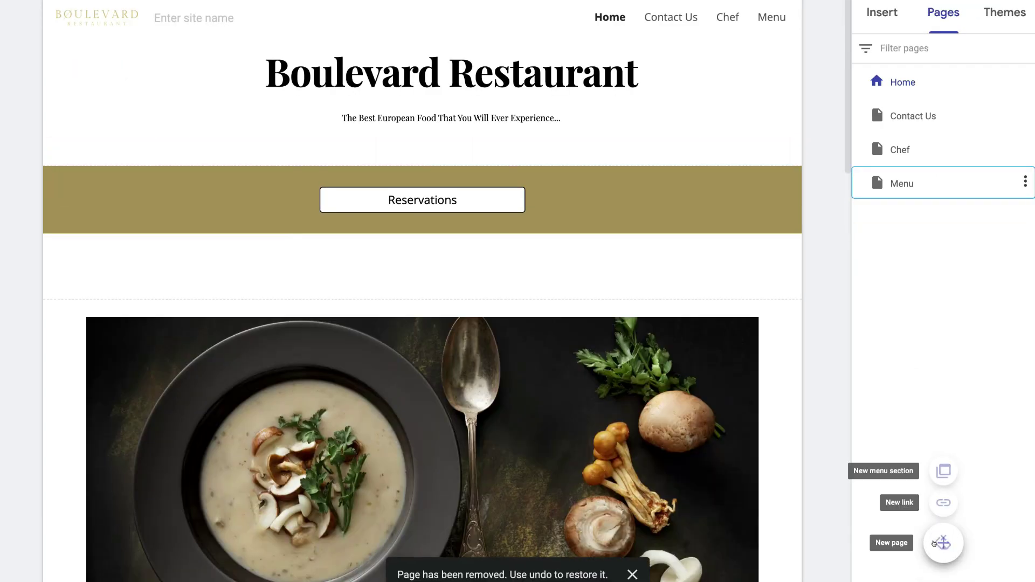
left_click(944, 472)
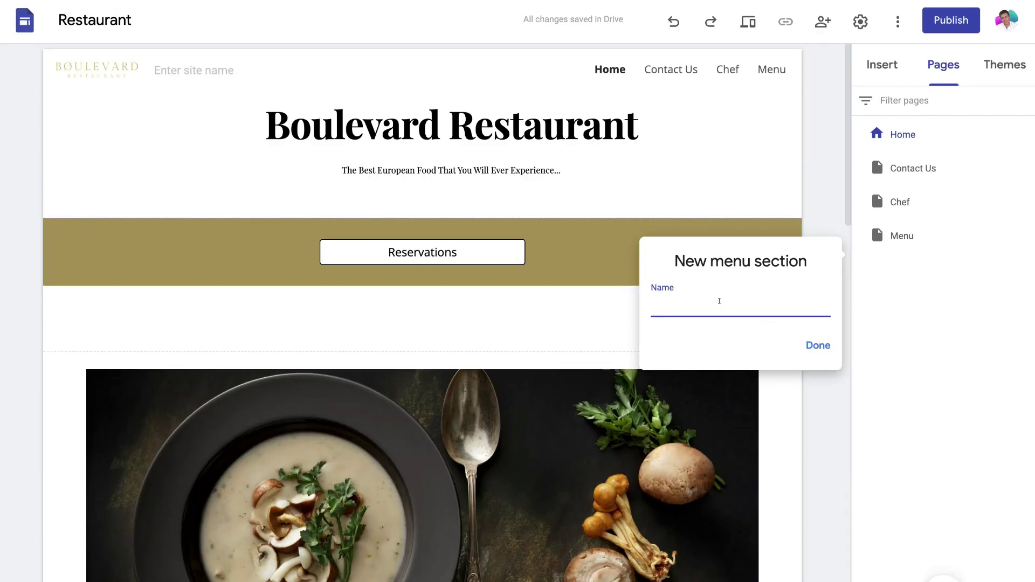
type("Reservations")
left_click(807, 344)
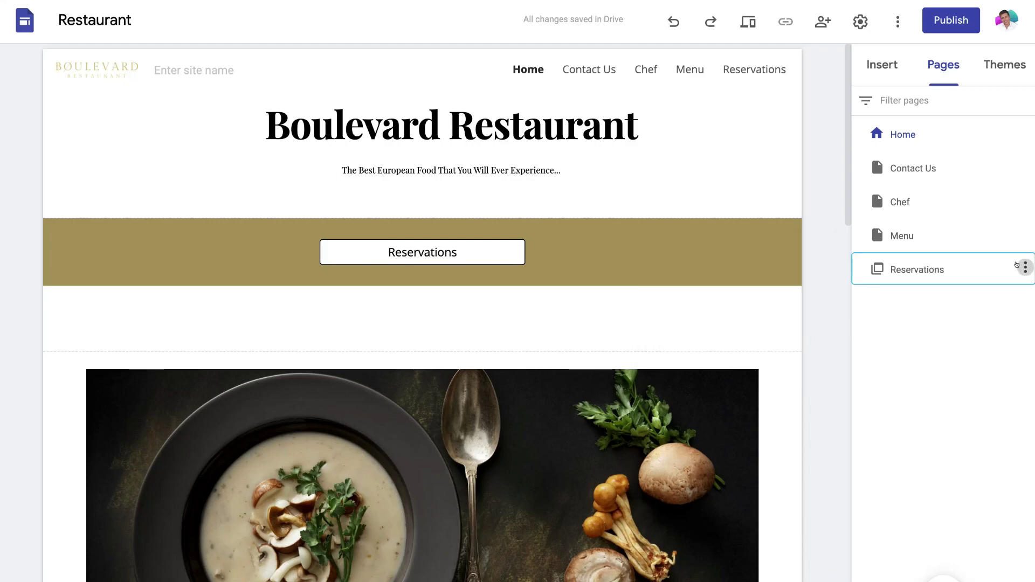
left_click(1017, 265)
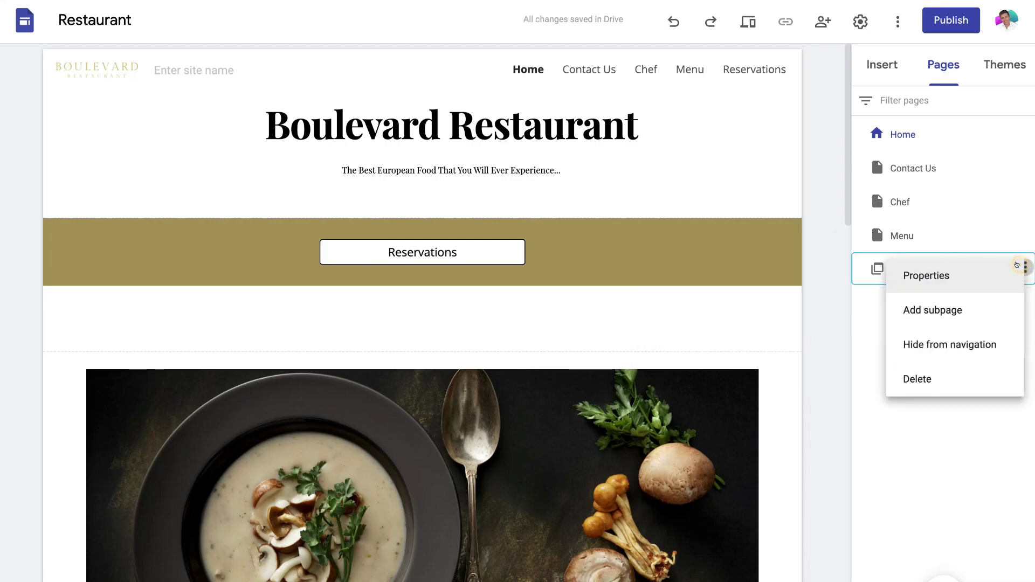
left_click(987, 310)
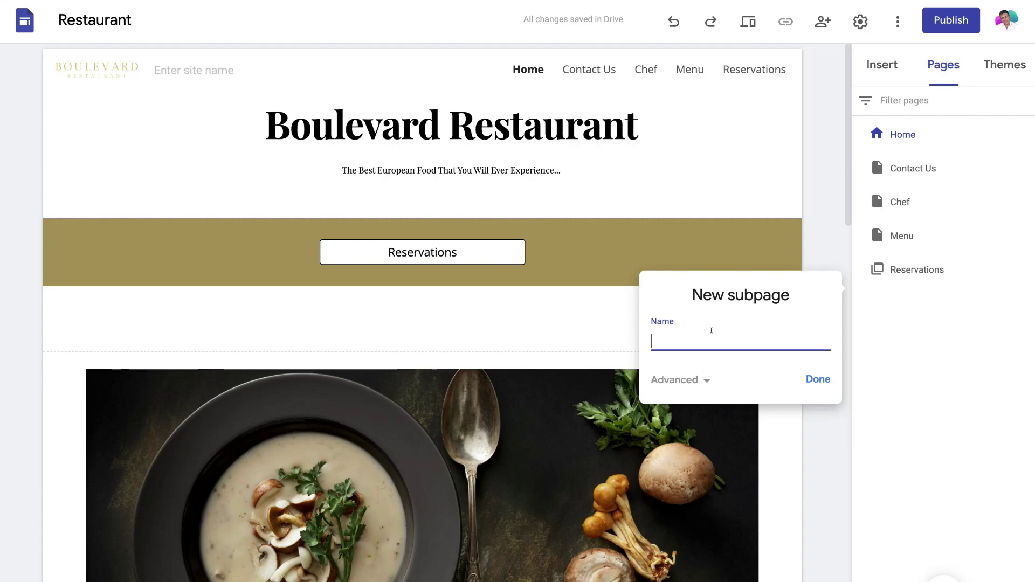
Create the subpages 'Dine In Bookings' and 'Take away orders' under Reservations.
type("Dine In Bookings")
left_click(814, 379)
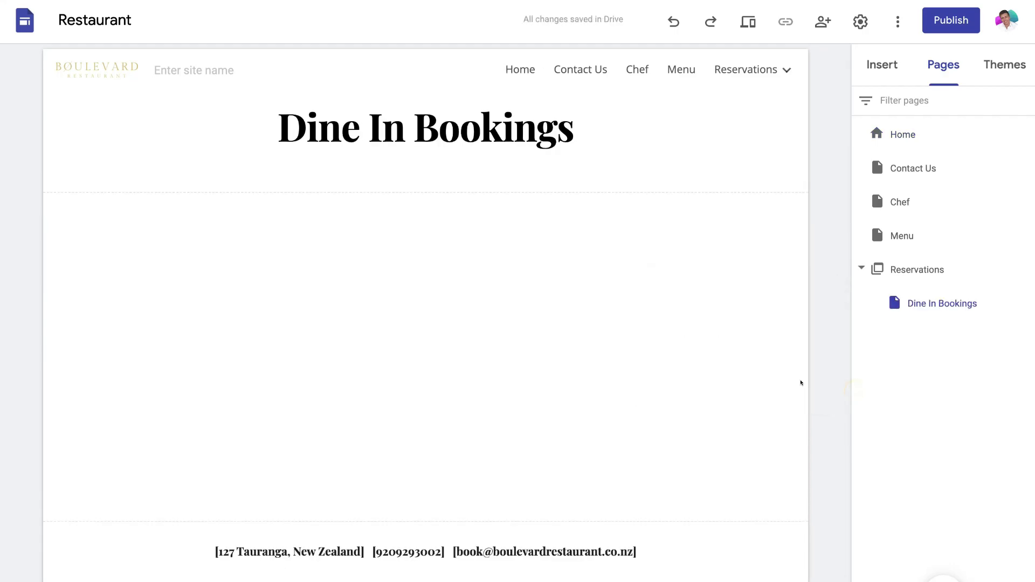
mouse_move(984, 270)
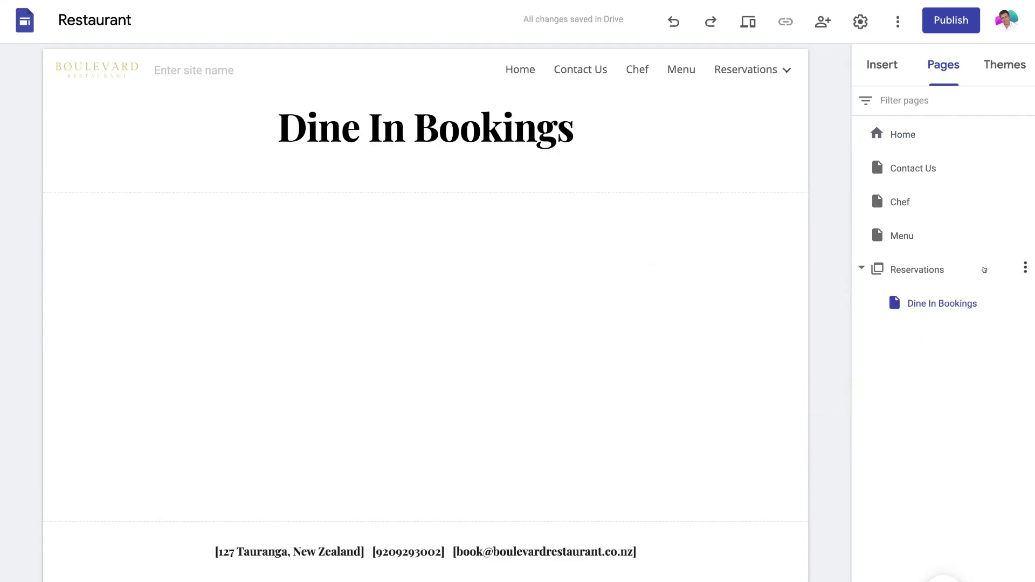
left_click(1020, 266)
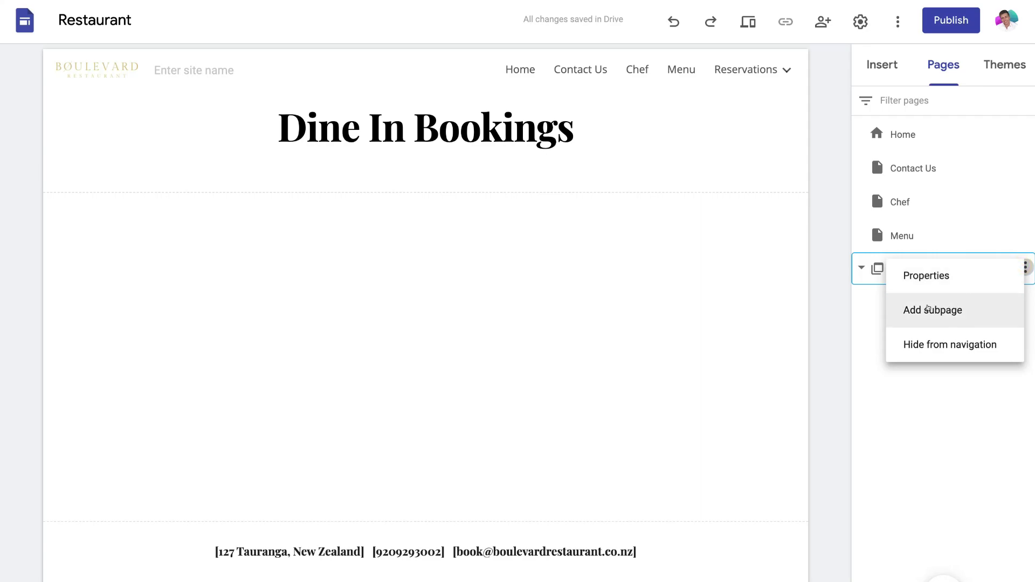
left_click(953, 308)
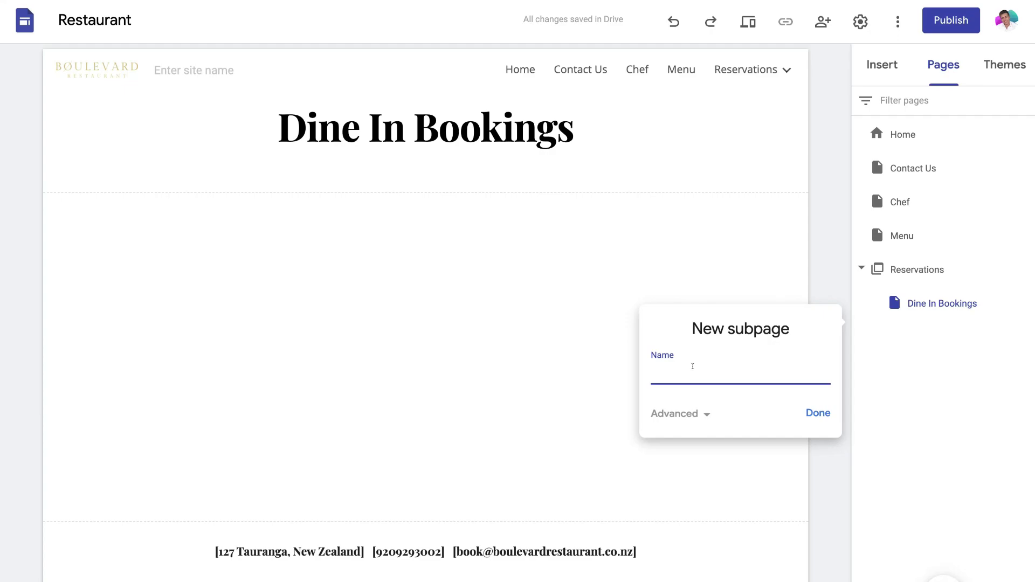
type("Take away orders")
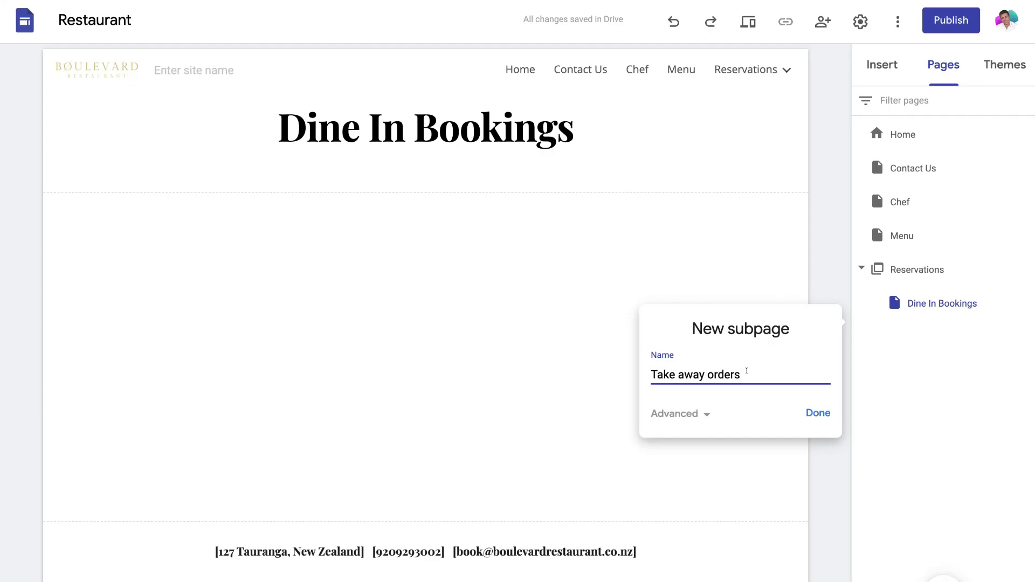
left_click(817, 413)
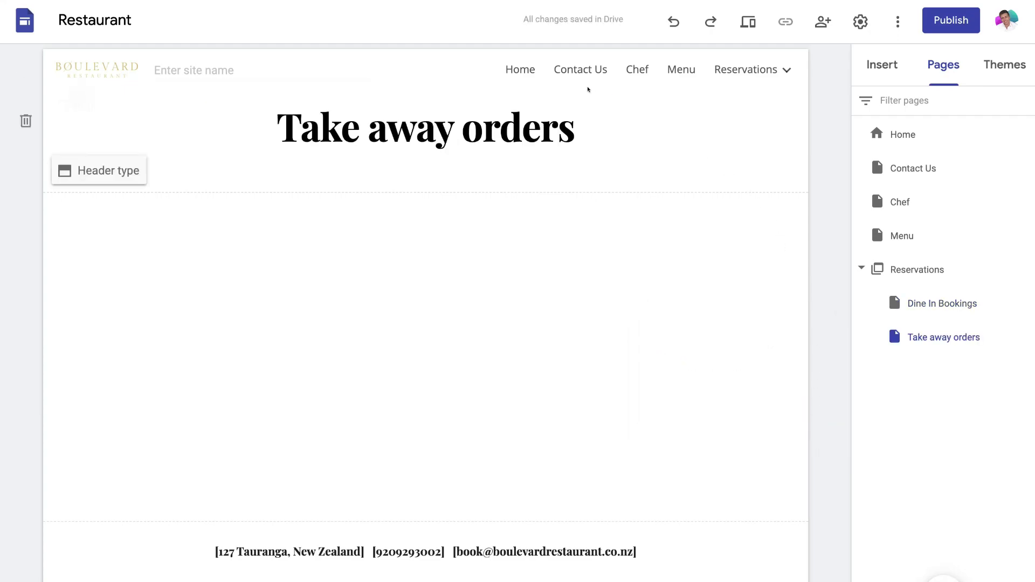
Return to the Dine In Bookings page and select its title.
mouse_move(739, 70)
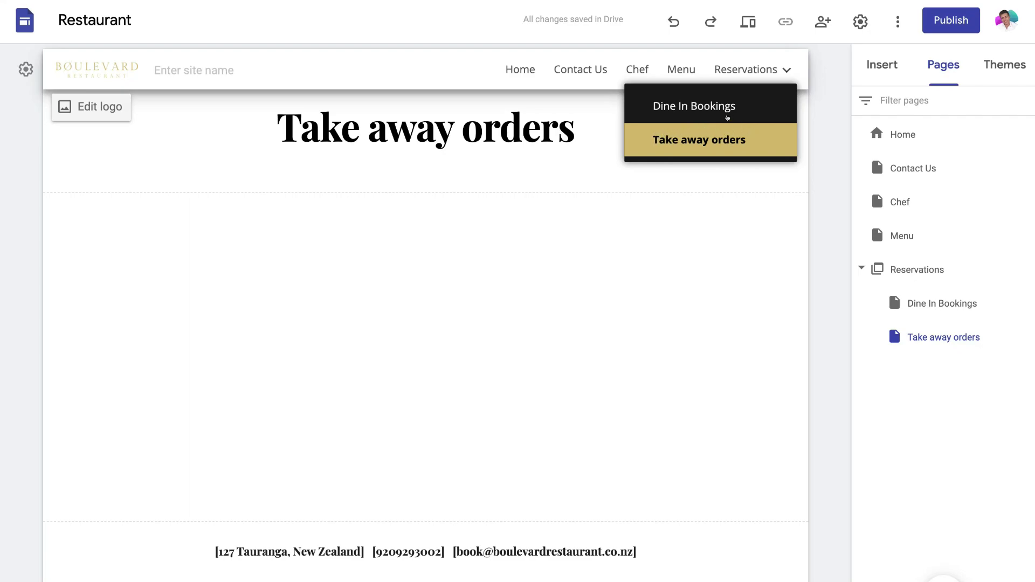
left_click(700, 104)
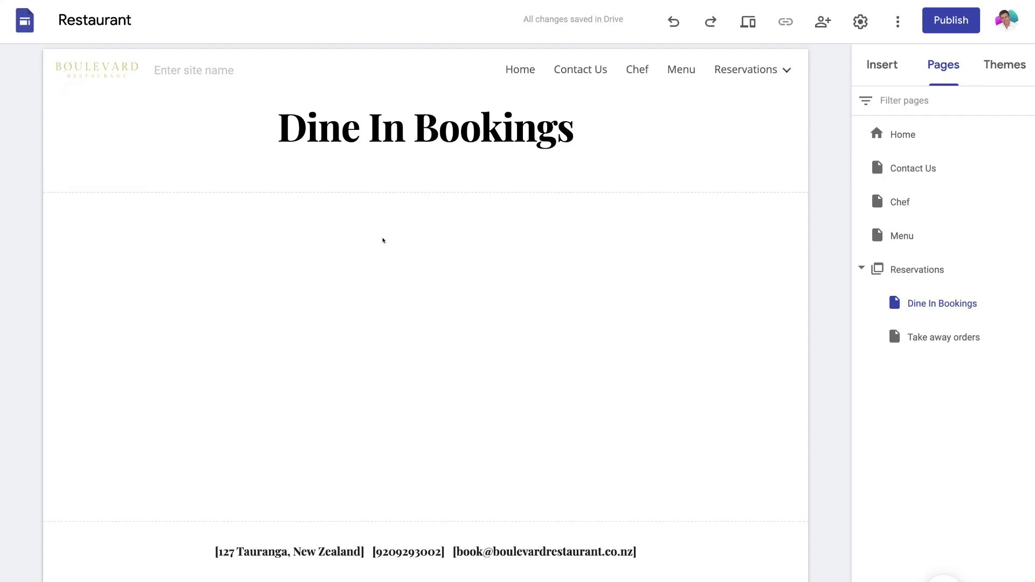
left_click(407, 120)
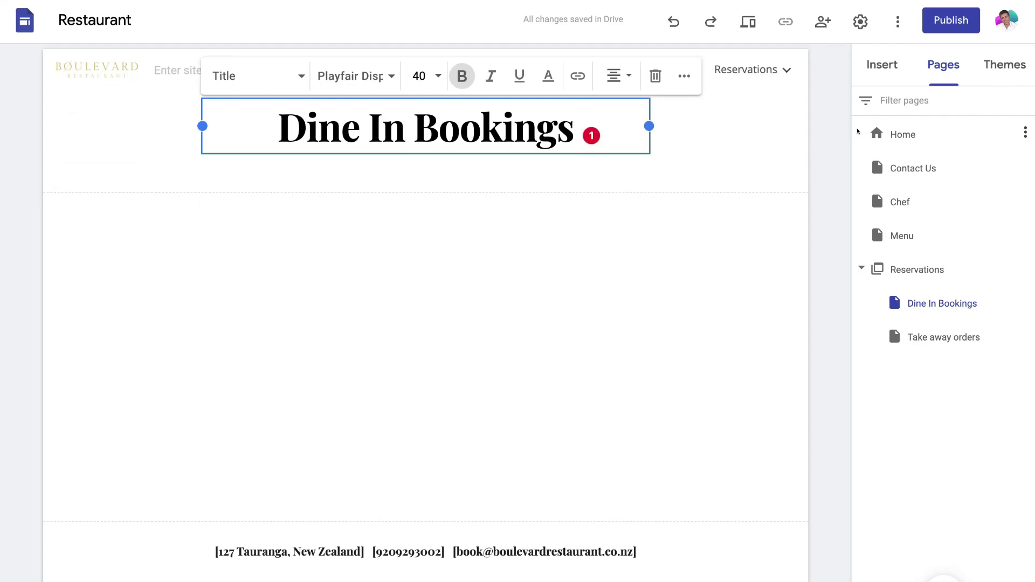
Embed the Boulevard Restaurant reservations Google Form on the Dine In Bookings page.
left_click(878, 64)
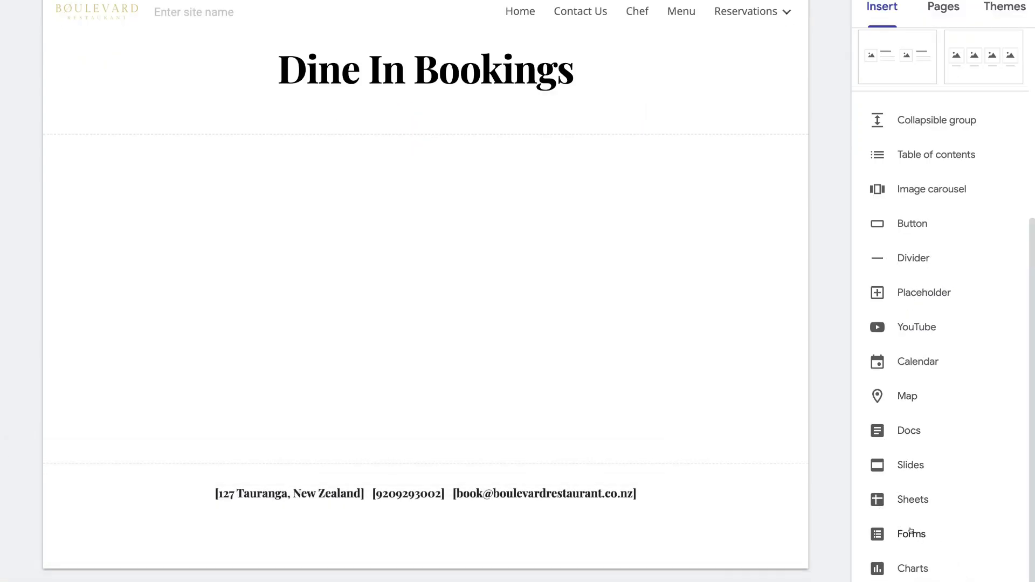
left_click(910, 532)
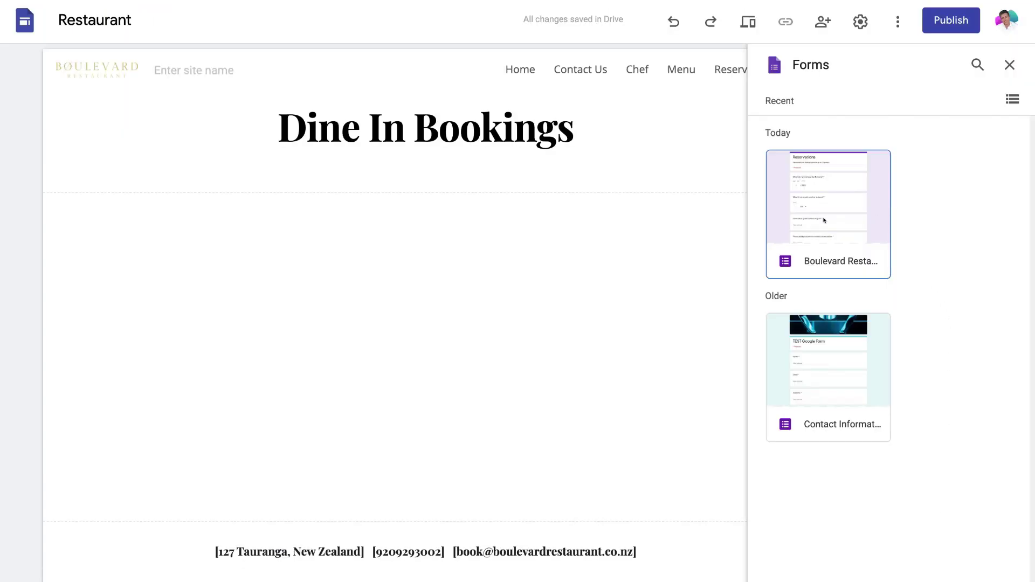
left_click(854, 208)
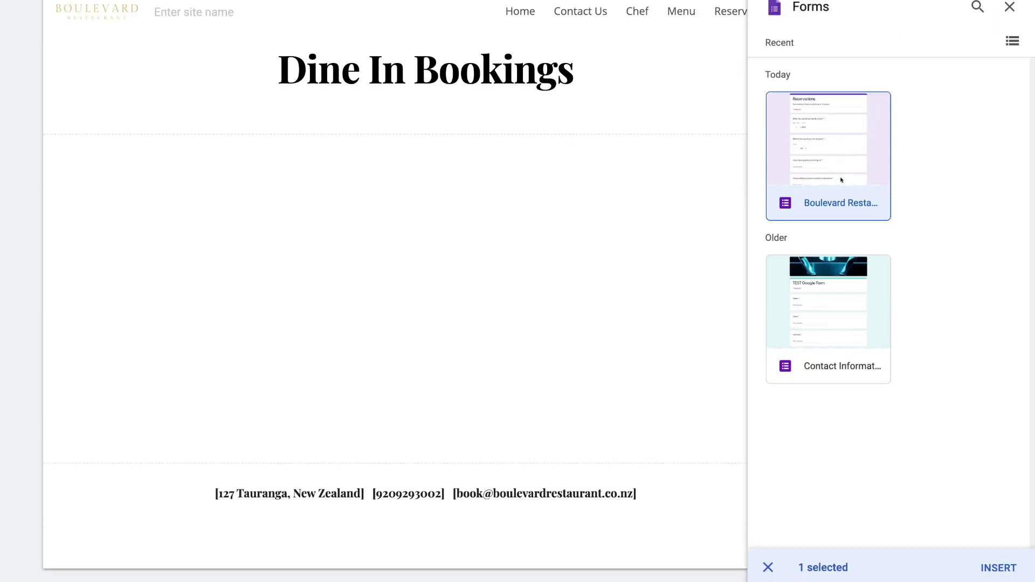
left_click(996, 567)
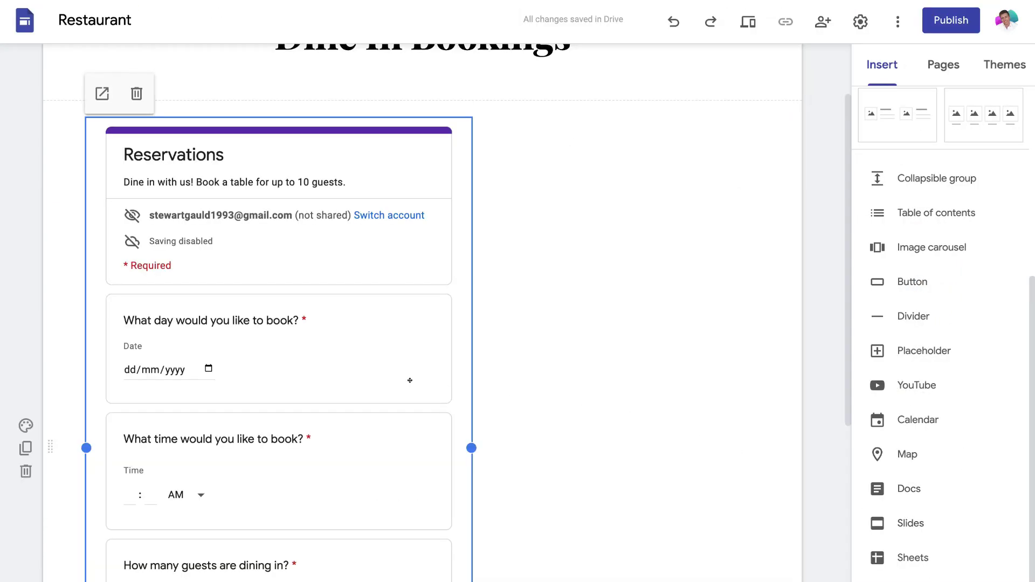
Drag the embedded Reservations form to the page centre and check that all four questions show.
left_click_drag(365, 379, 441, 372)
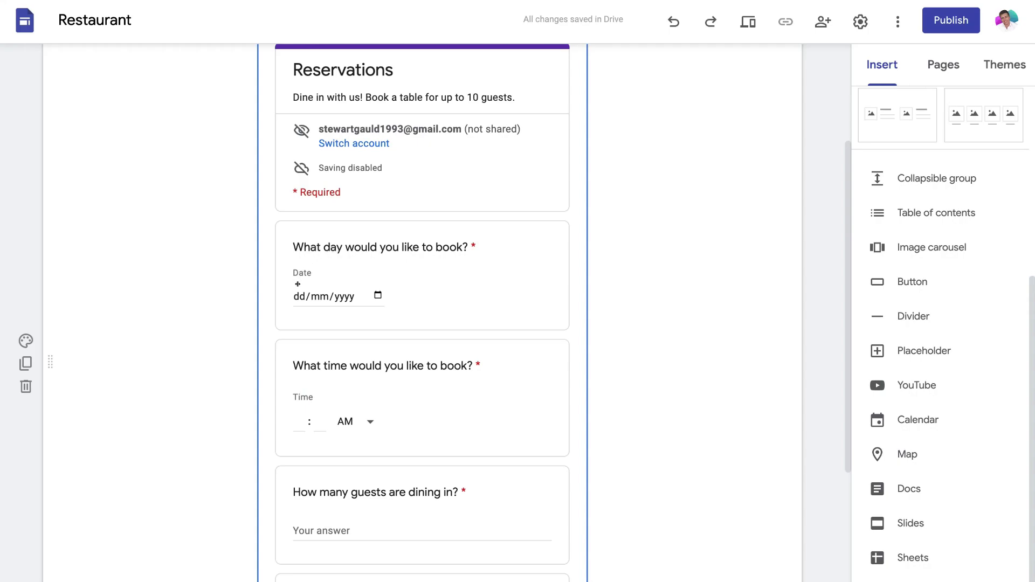
scroll(339, 384, "down", 4)
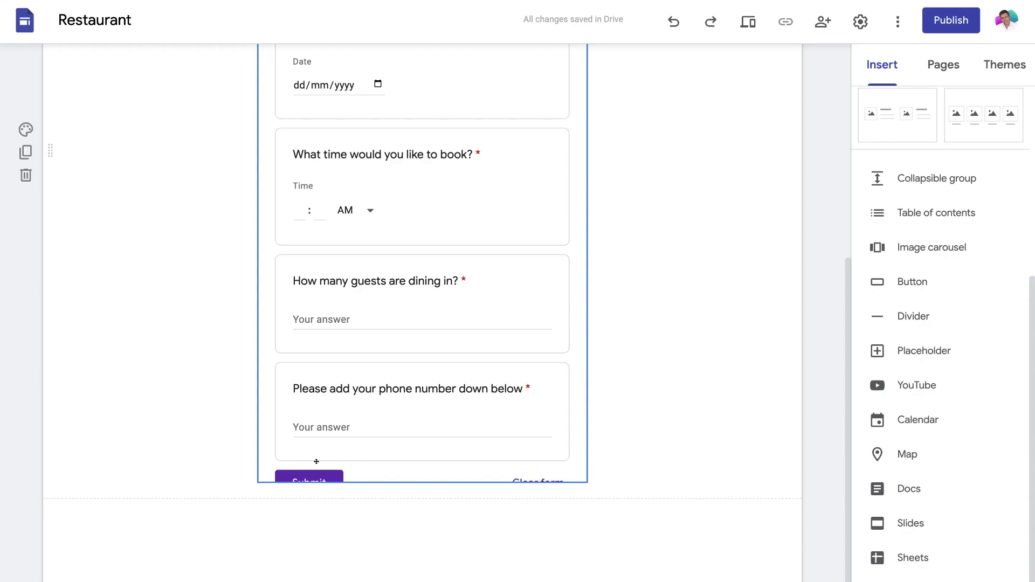
scroll(315, 462, "up", 5)
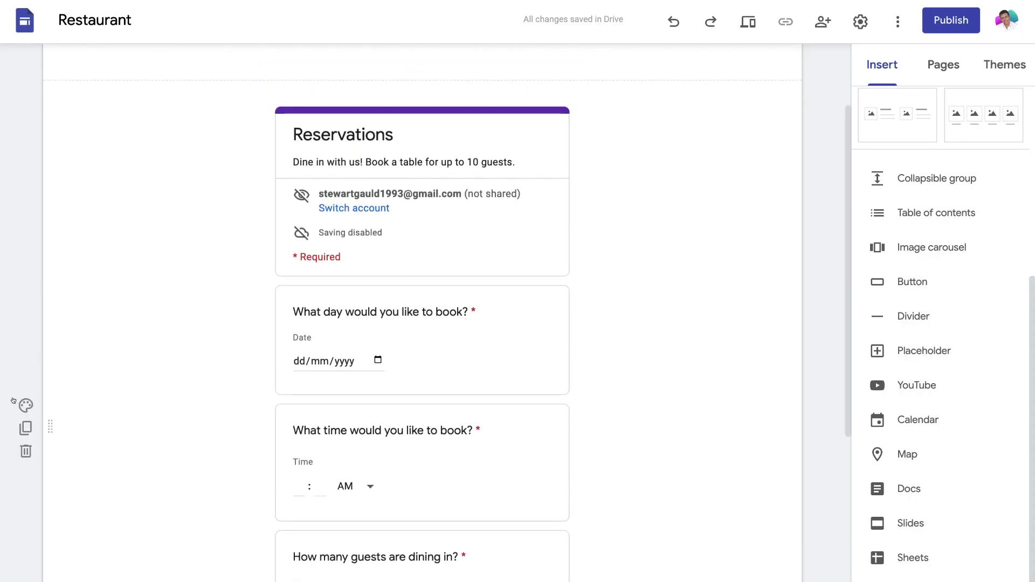
Give the form section colour Style 3, then a blurred brown gallery photo as its background image.
left_click(26, 404)
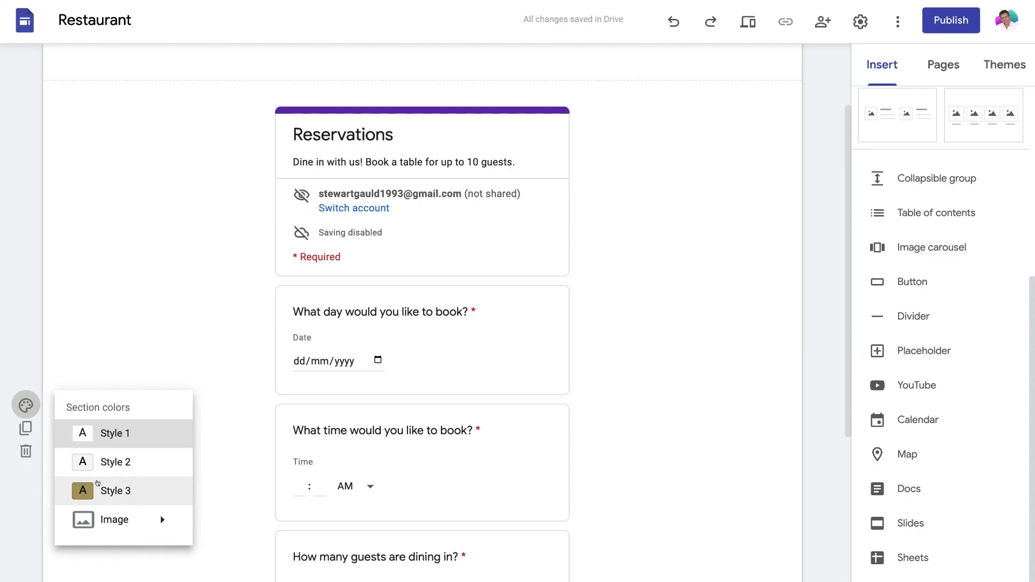
left_click(131, 485)
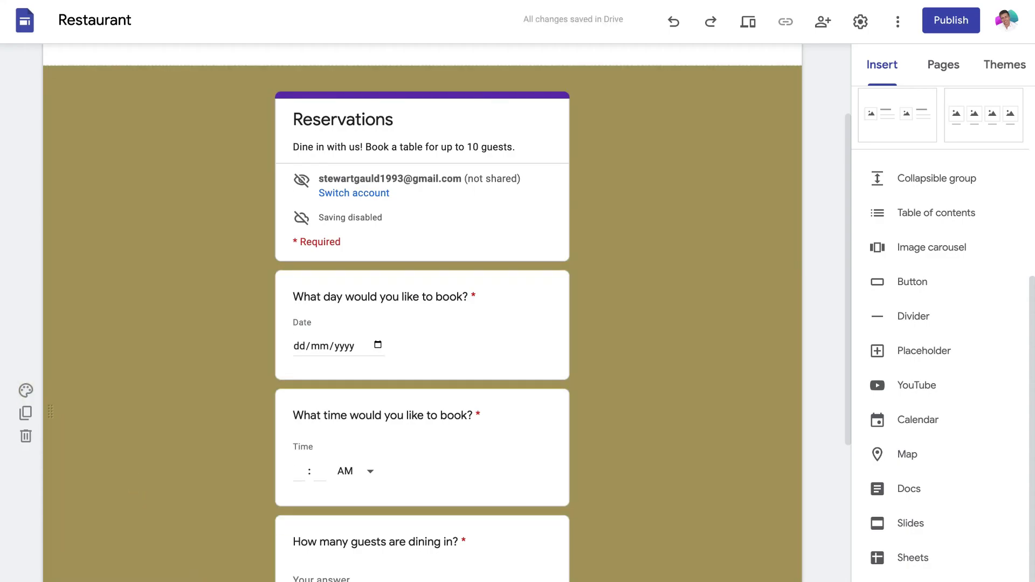
left_click(26, 391)
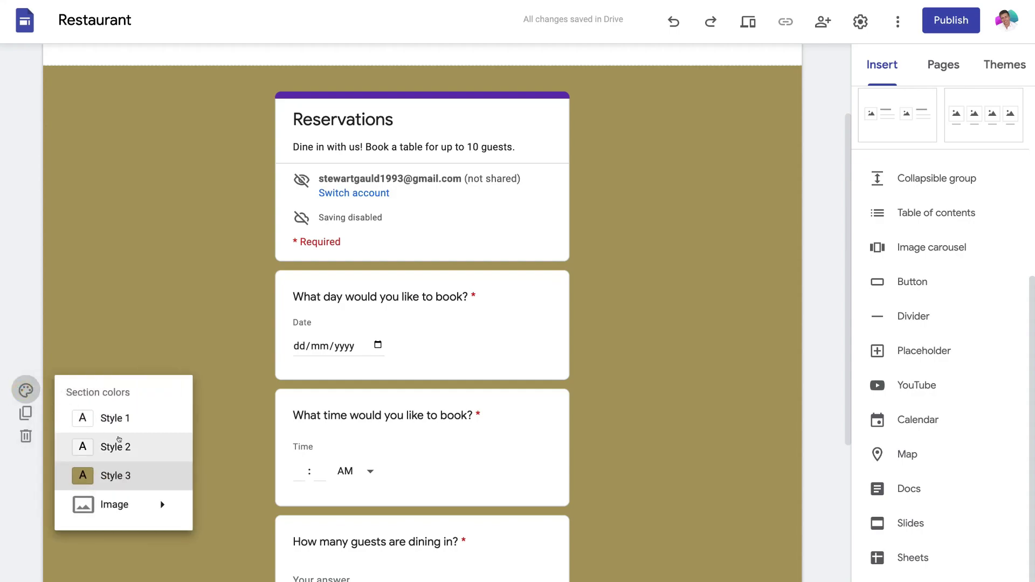
mouse_move(99, 504)
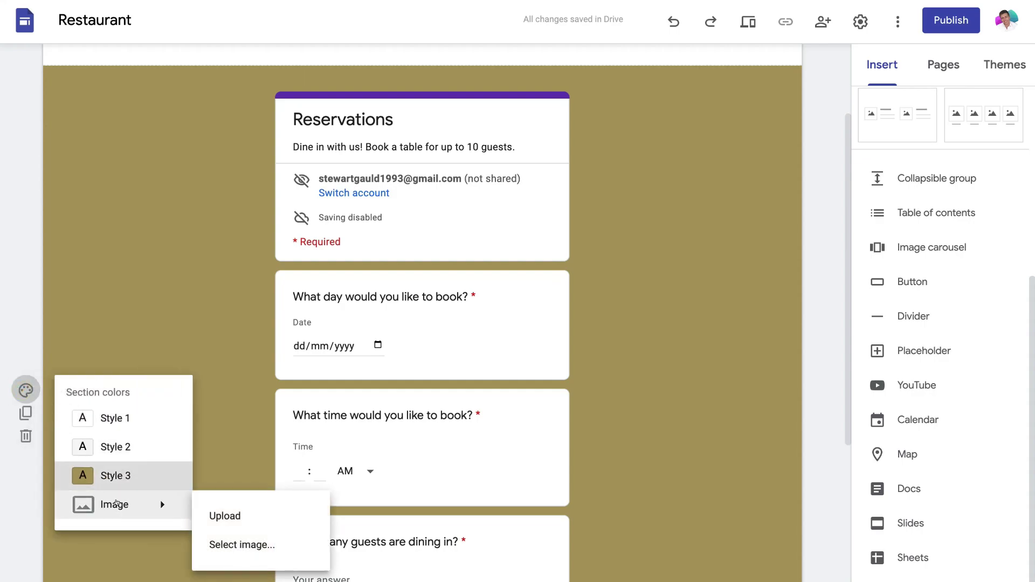
left_click(217, 543)
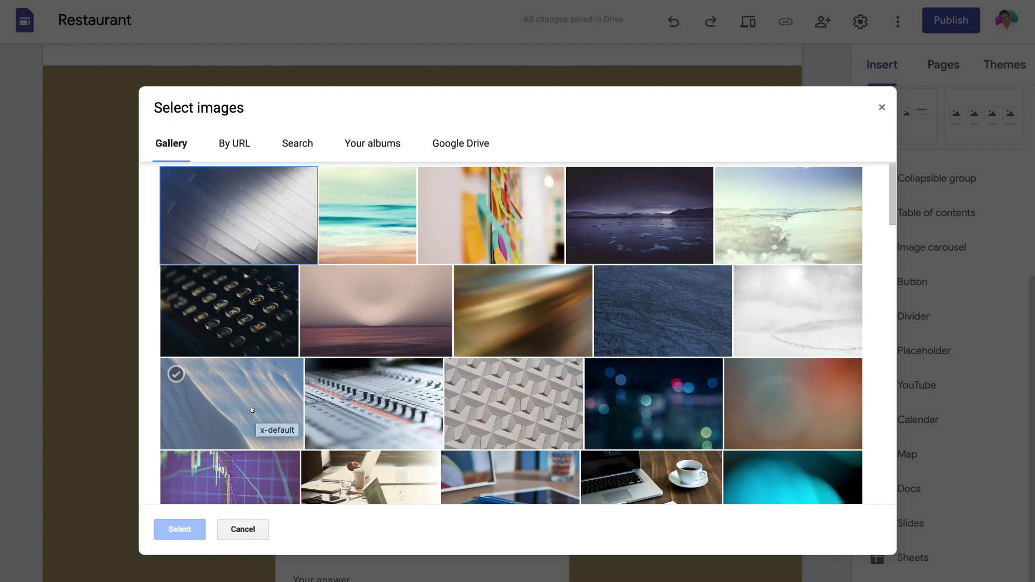
scroll(251, 410, "down", 1)
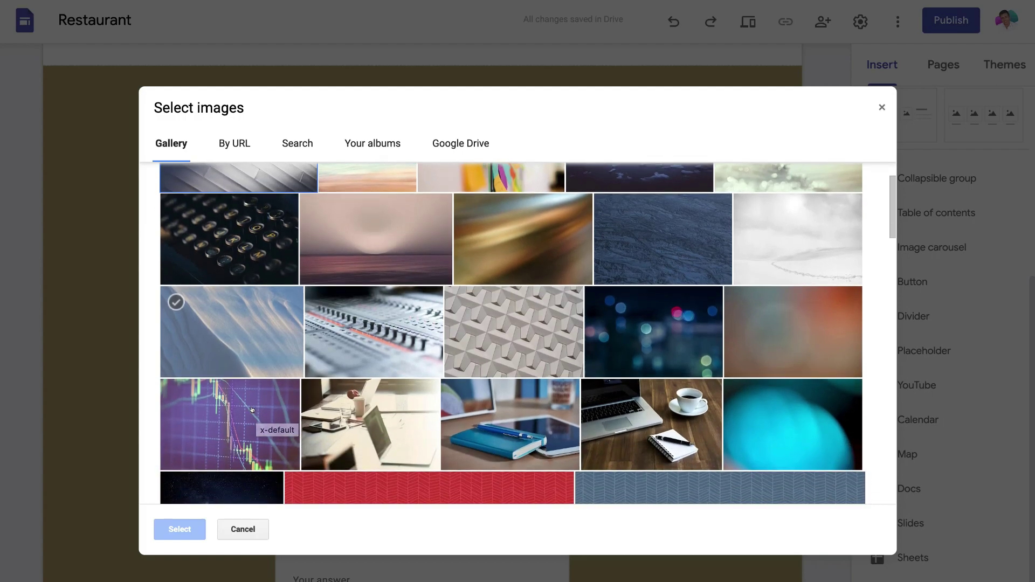
left_click(523, 253)
left_click(186, 526)
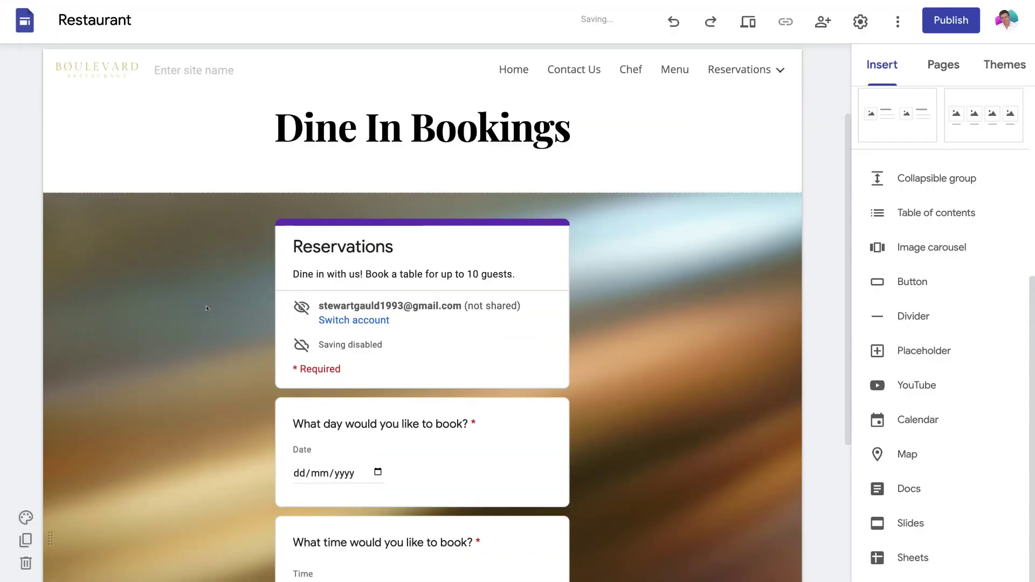
scroll(206, 309, "down", 5)
scroll(206, 309, "up", 4)
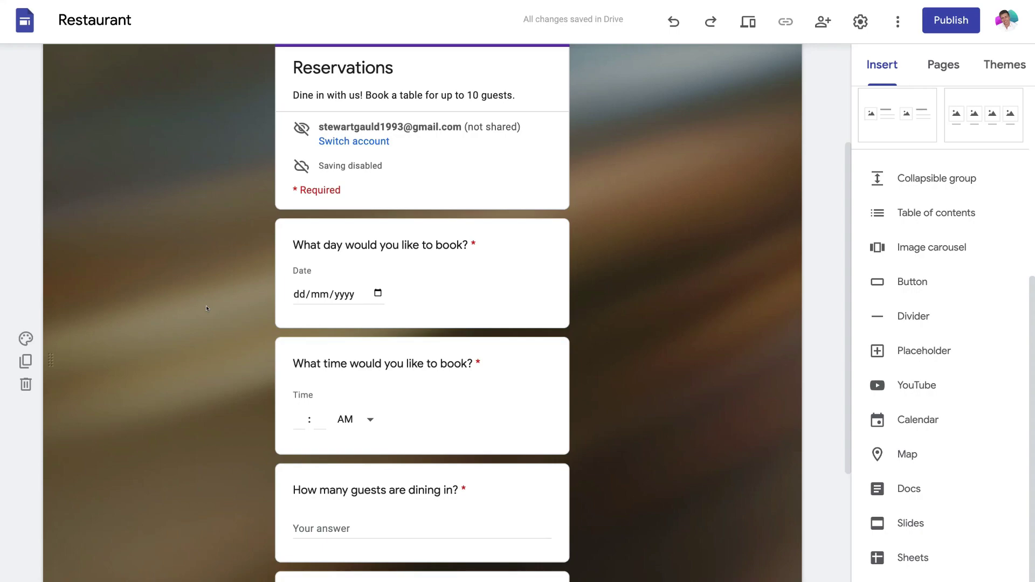
scroll(206, 308, "up", 2)
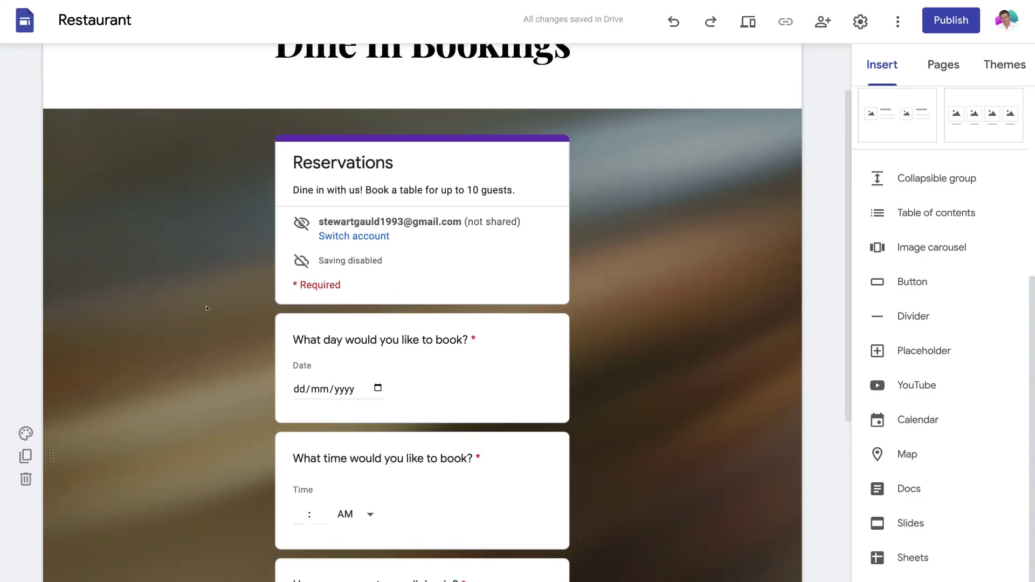
scroll(206, 309, "up", 2)
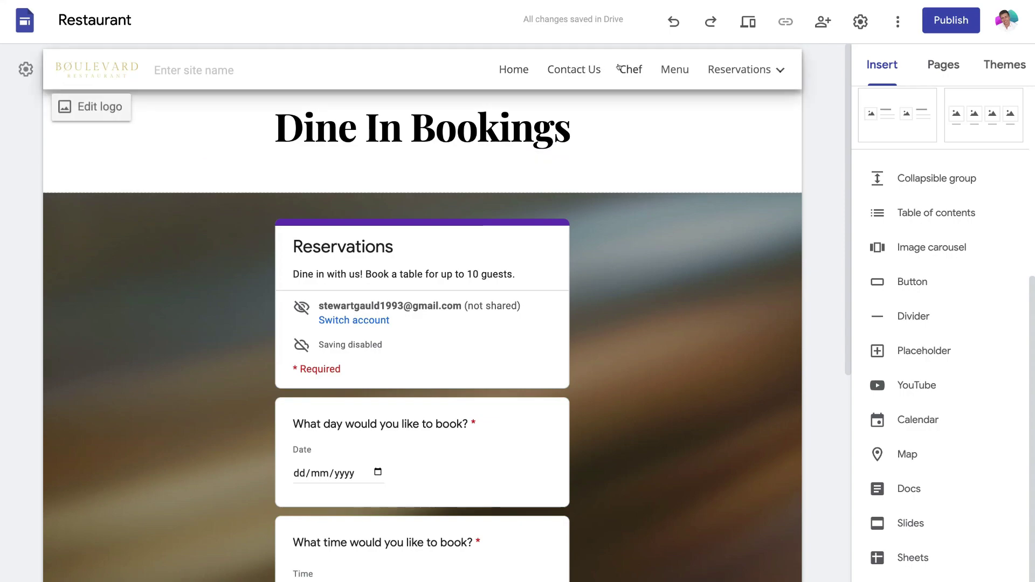
mouse_move(714, 68)
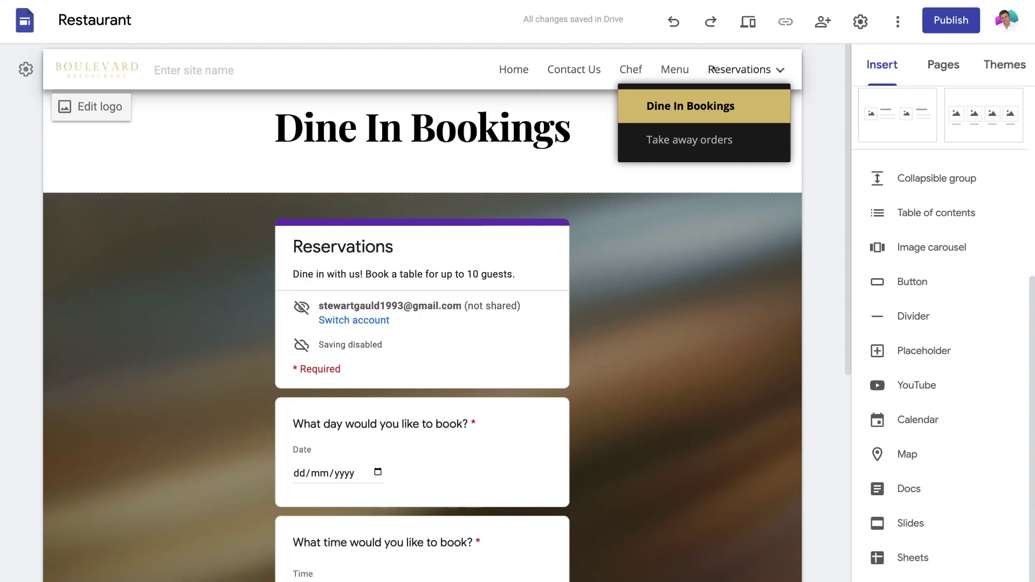
Review the Themes list and find the applied Diplomat theme in gold.
left_click(999, 63)
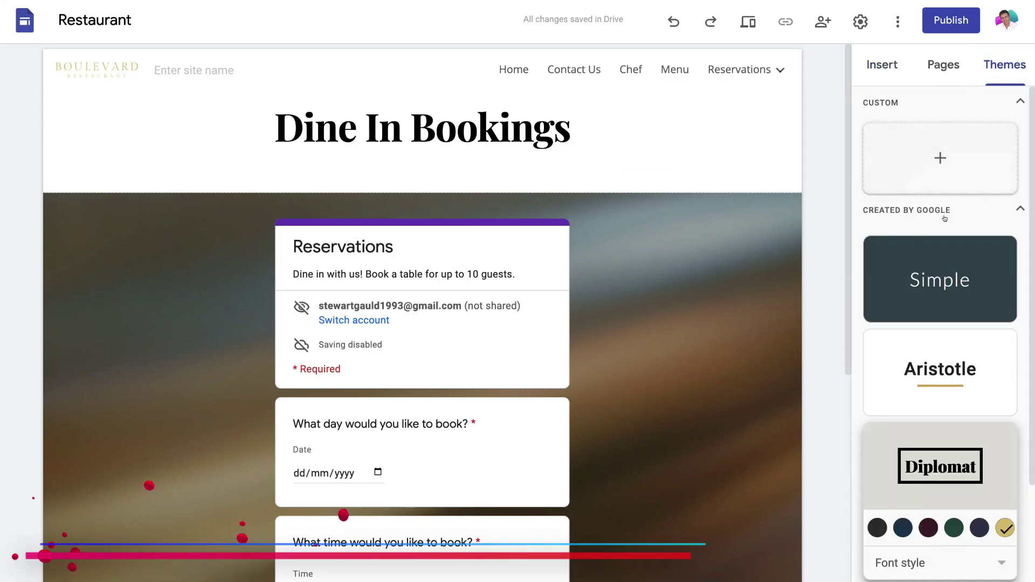
scroll(944, 218, "down", 2)
scroll(945, 219, "down", 2)
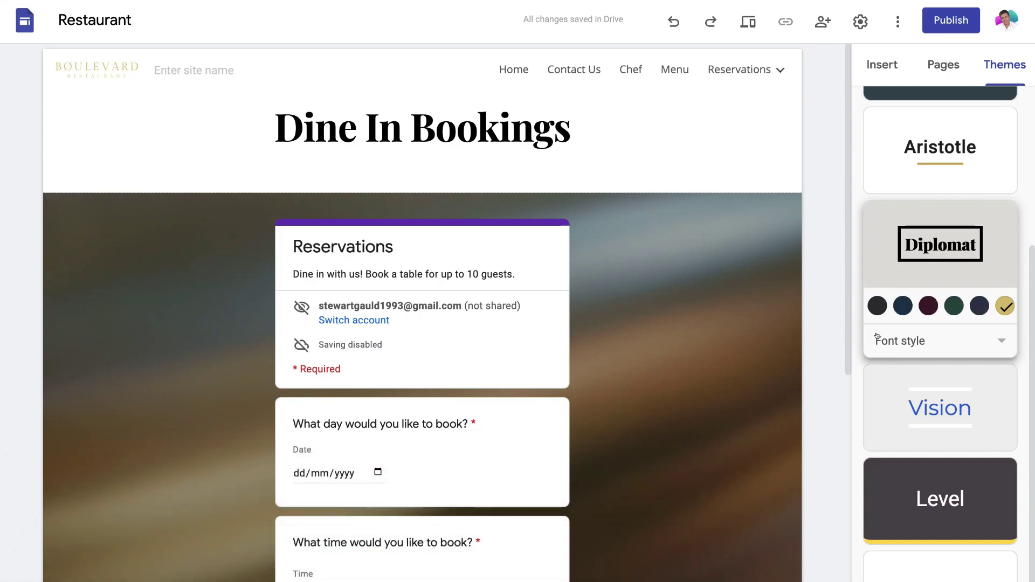
scroll(942, 342, "up", 1)
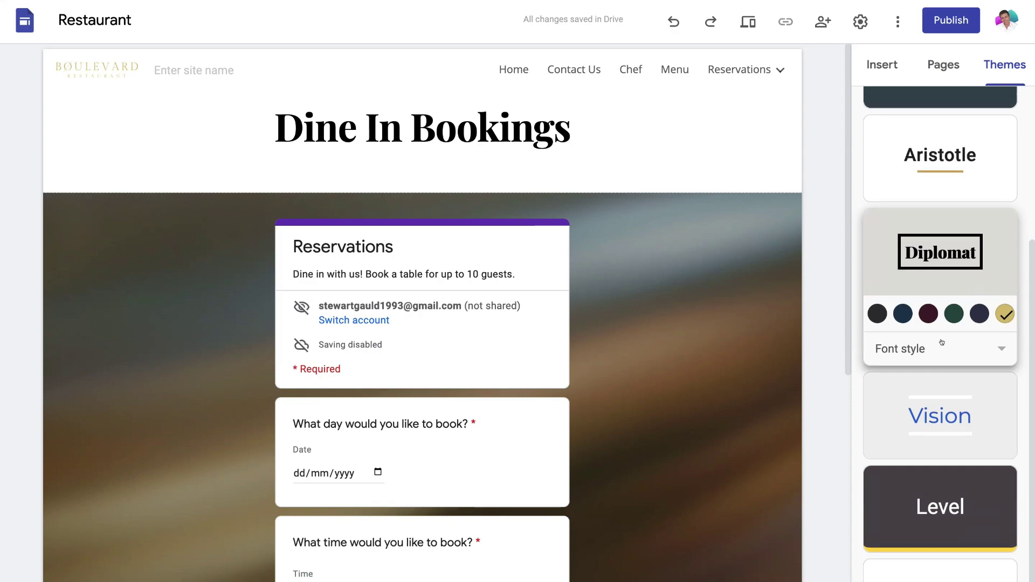
scroll(942, 343, "up", 5)
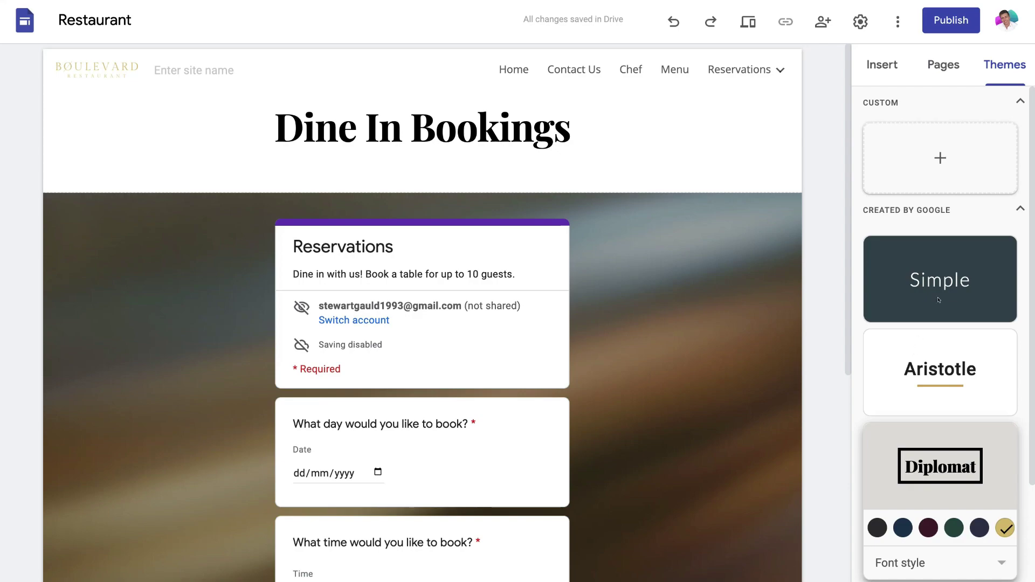
left_click(882, 61)
left_click(892, 112)
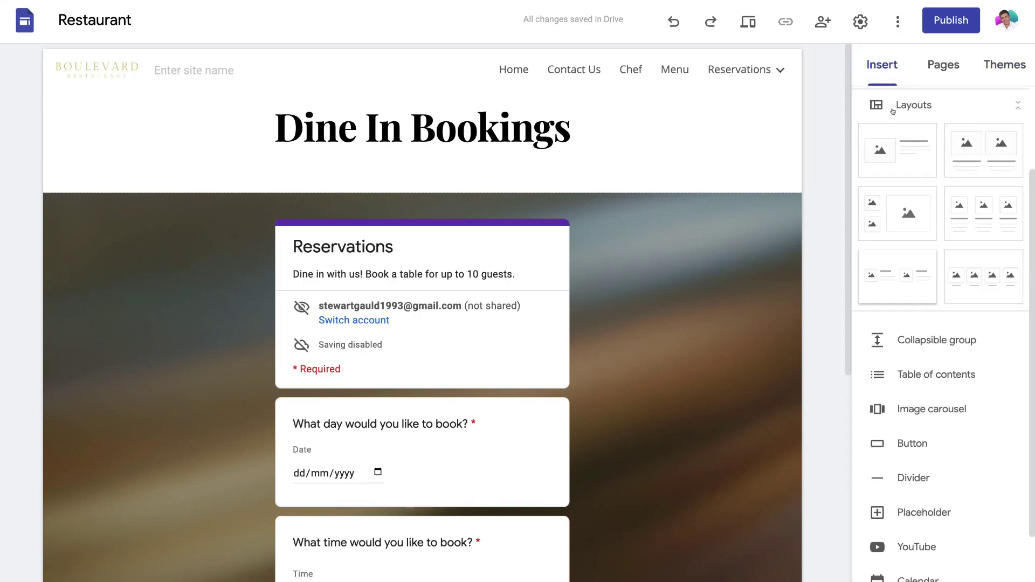
scroll(892, 111, "up", 2)
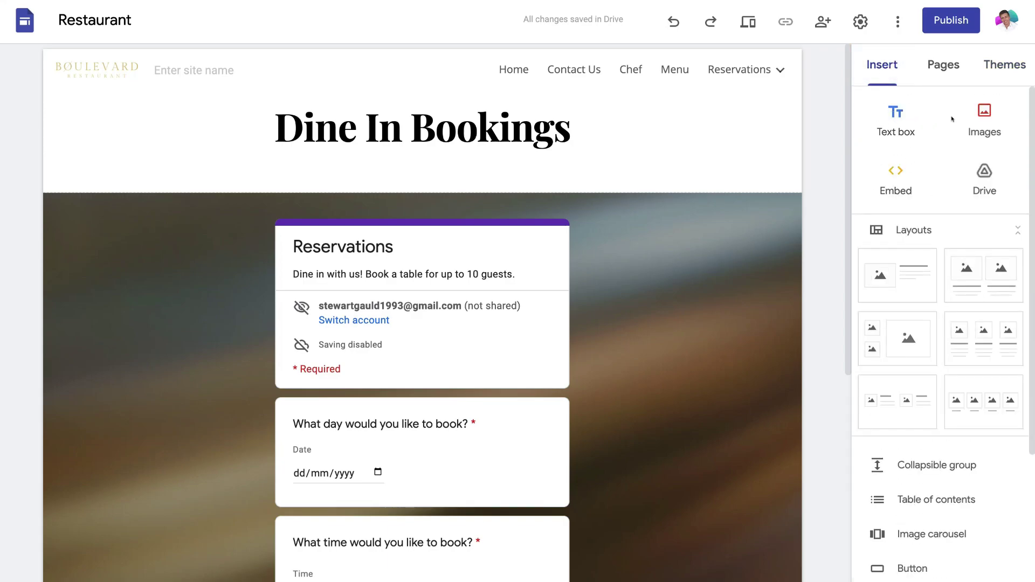
scroll(913, 484, "down", 5)
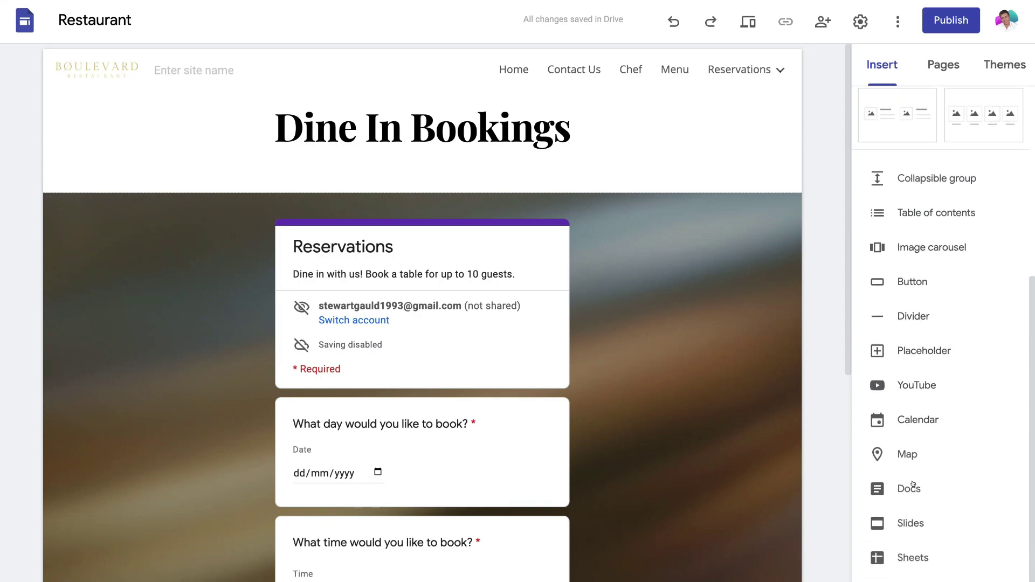
scroll(916, 258, "up", 5)
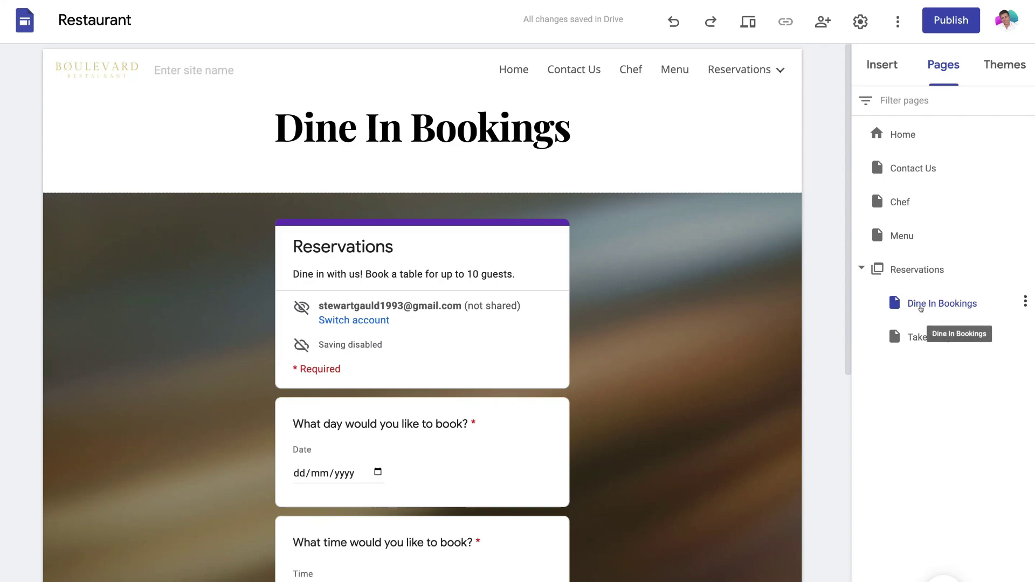
left_click(996, 65)
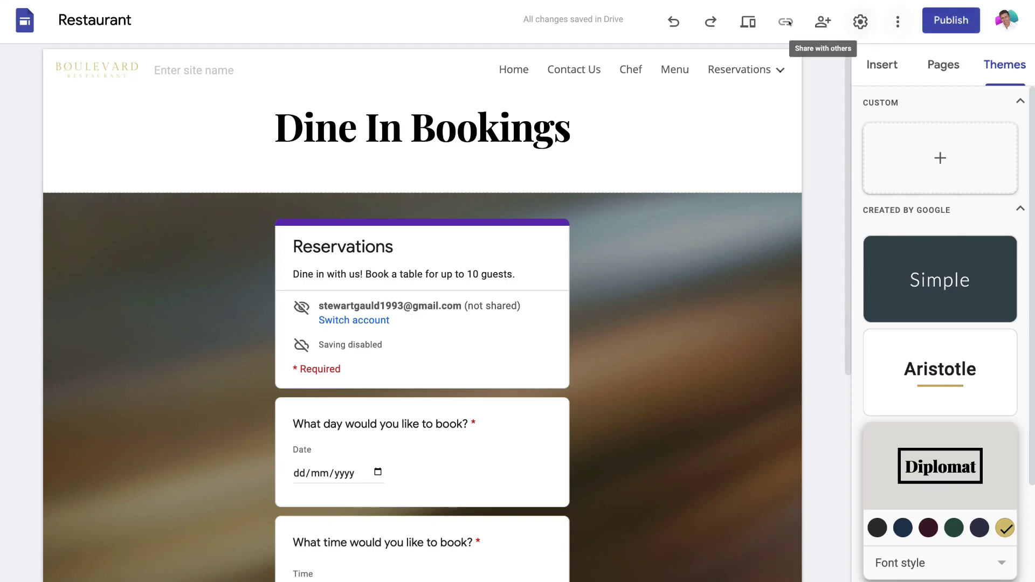
left_click(740, 21)
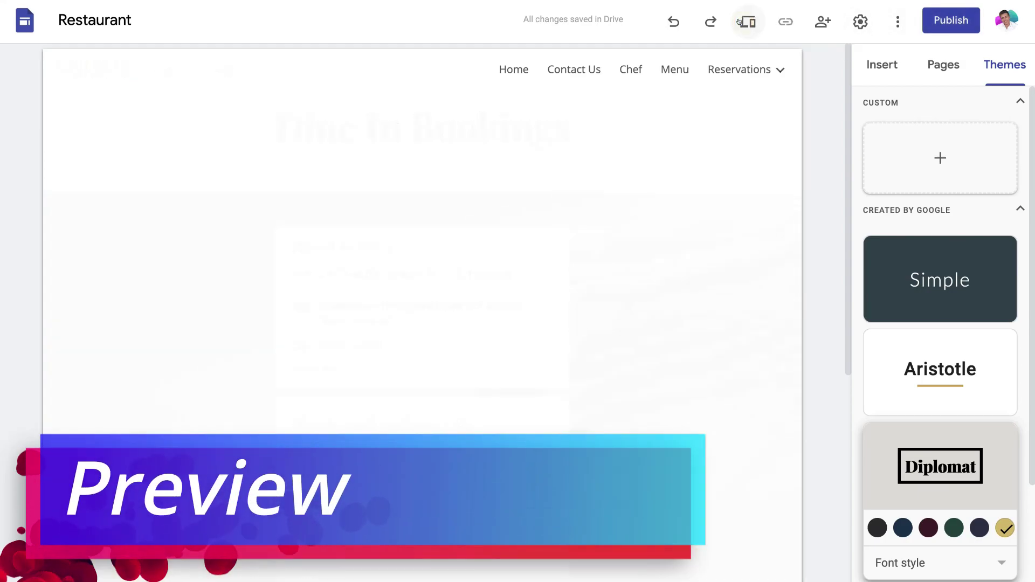
scroll(743, 232, "down", 5)
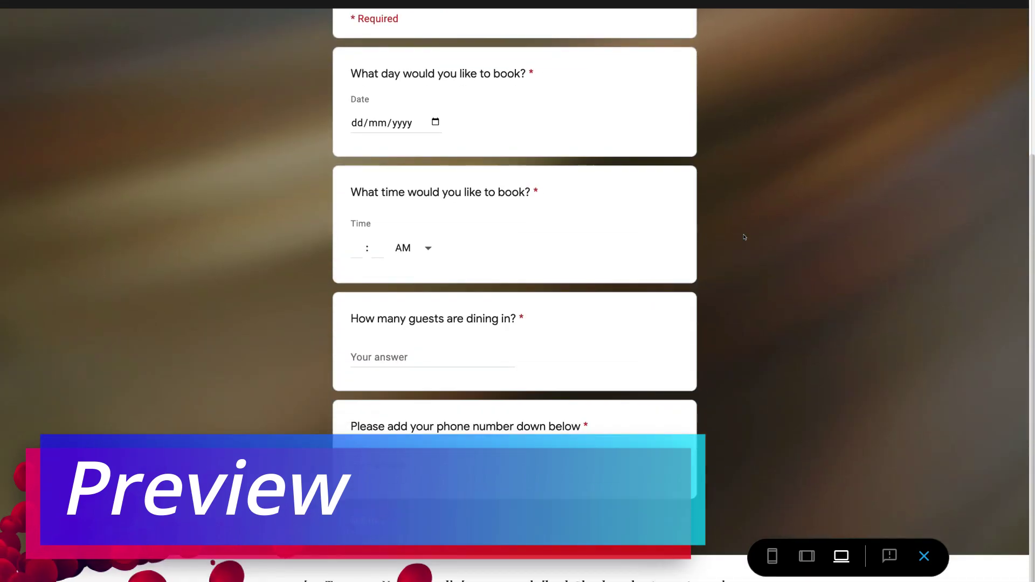
scroll(744, 235, "up", 5)
scroll(744, 237, "down", 5)
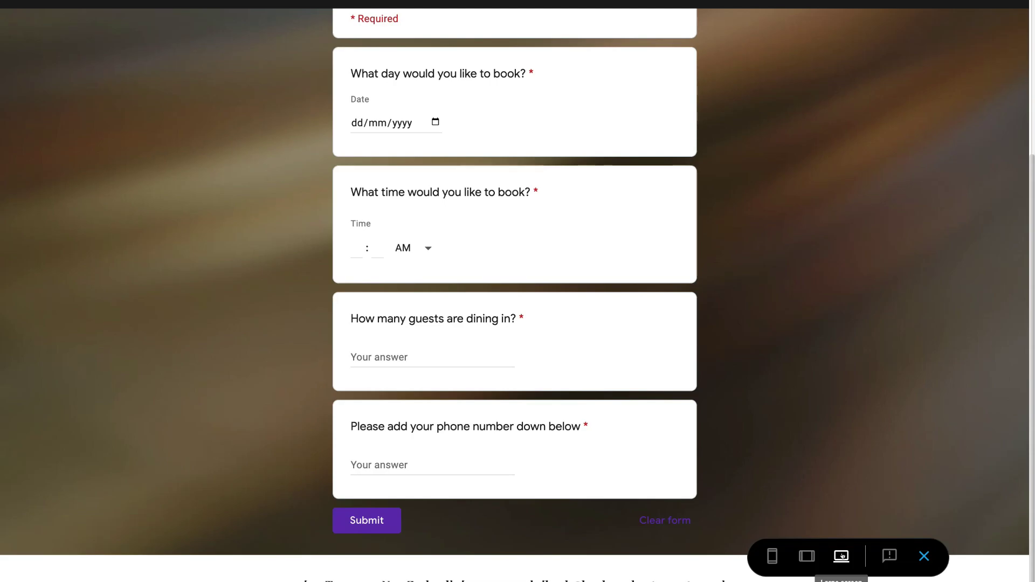
left_click(805, 556)
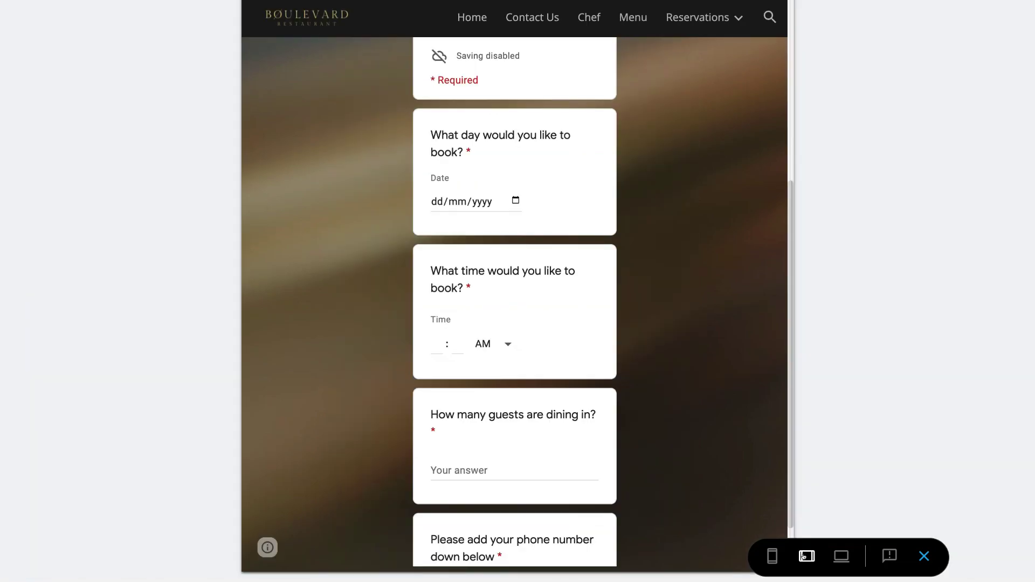
left_click(772, 555)
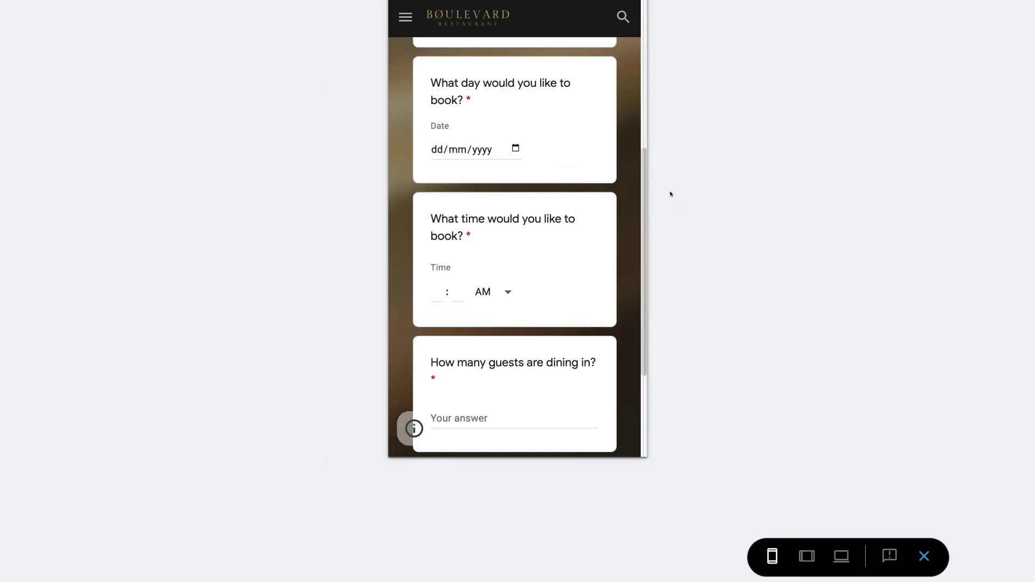
left_click(396, 14)
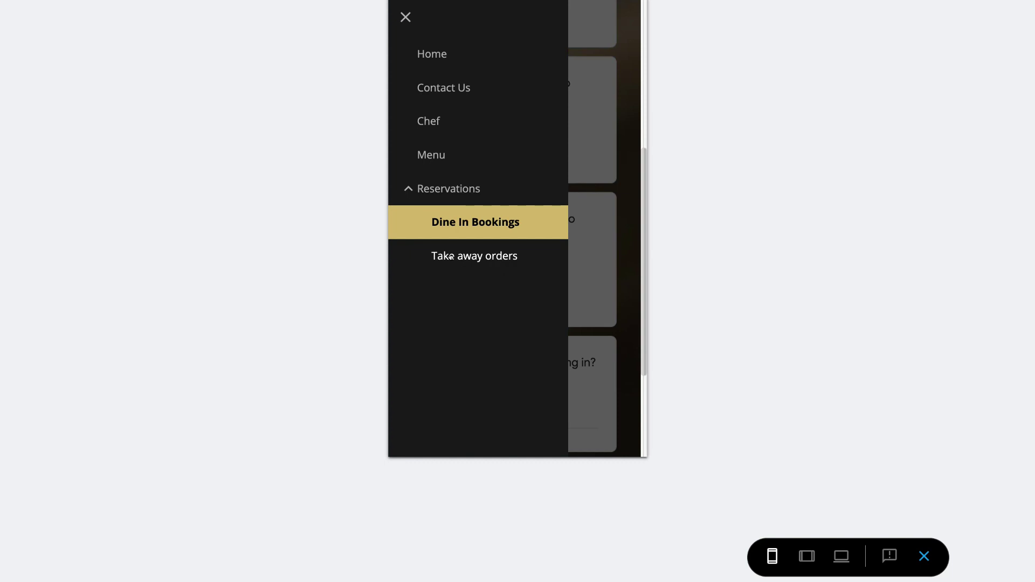
left_click(924, 557)
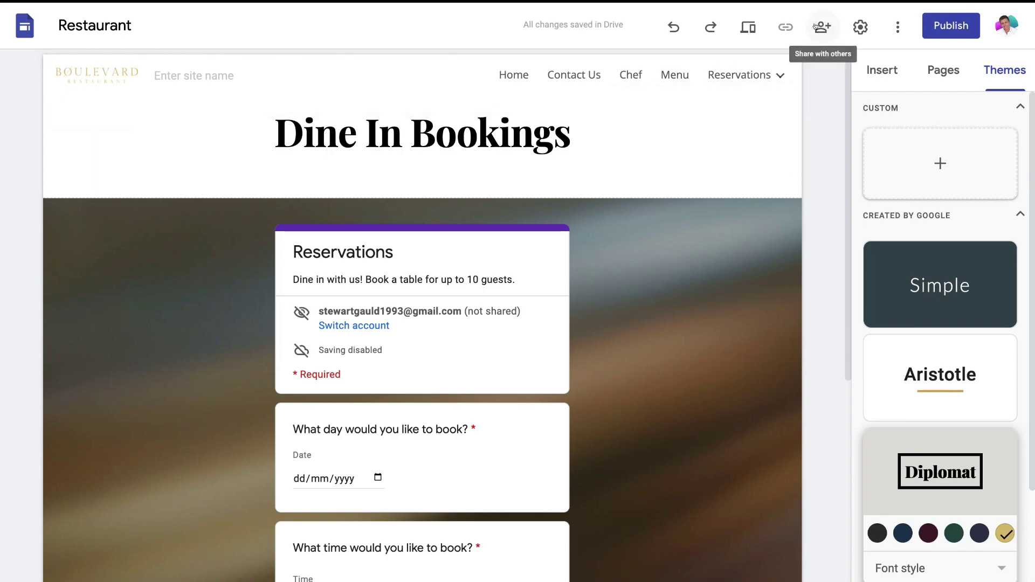
Publish the site with the web address boulevard-restaurant-tauranga.
left_click(931, 26)
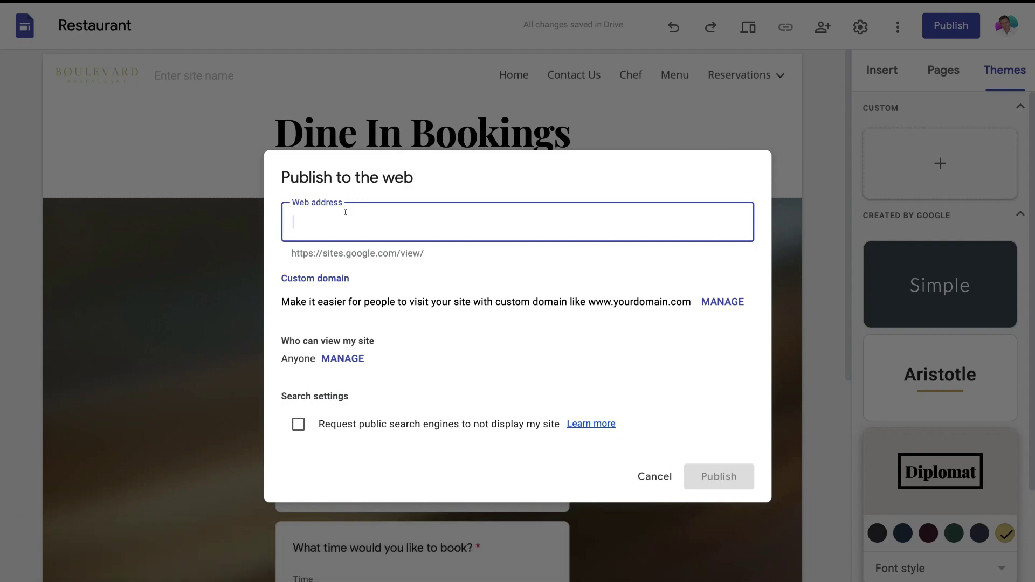
type("boulevard-restaurant")
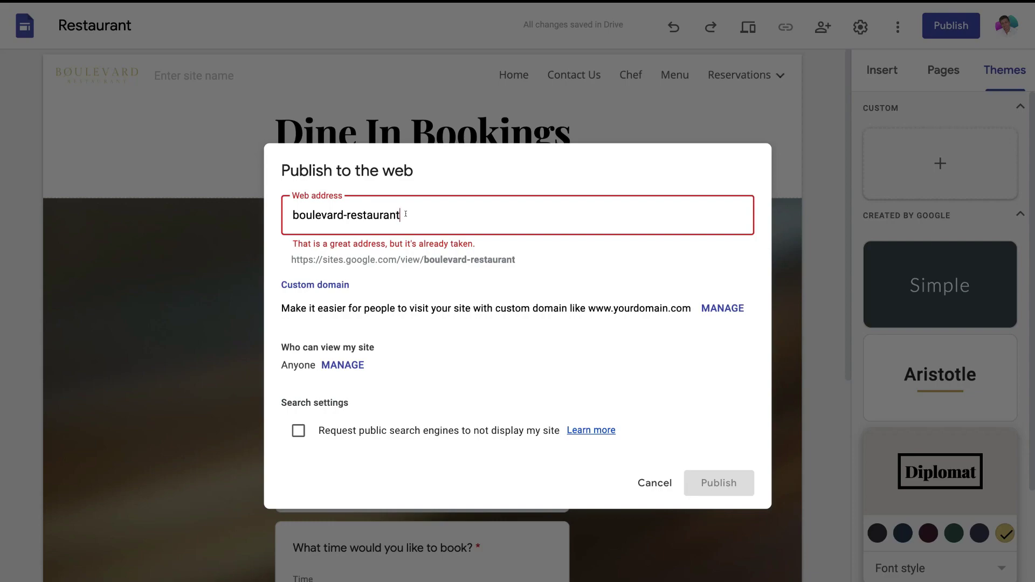
type("-tauranga")
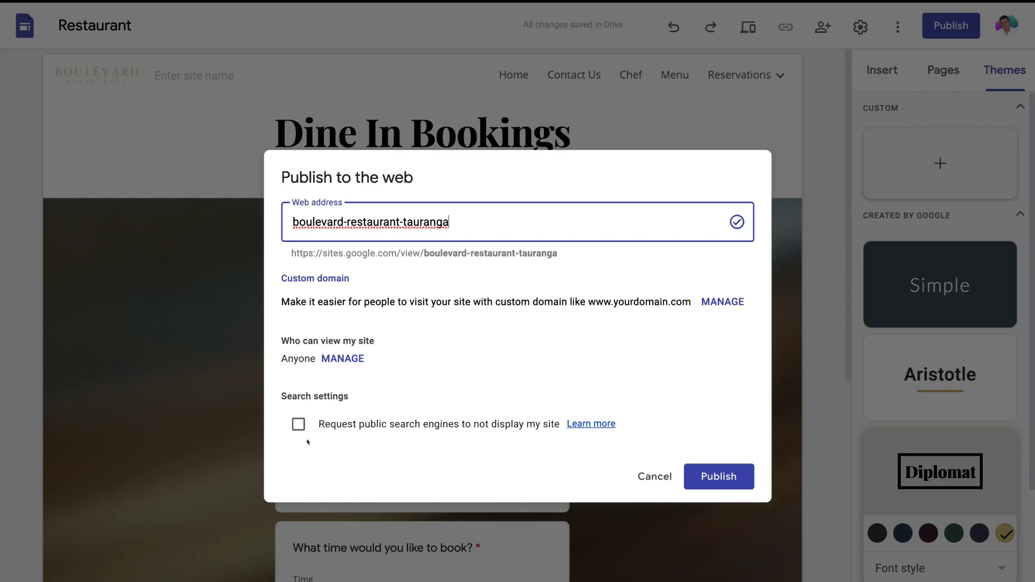
left_click(702, 476)
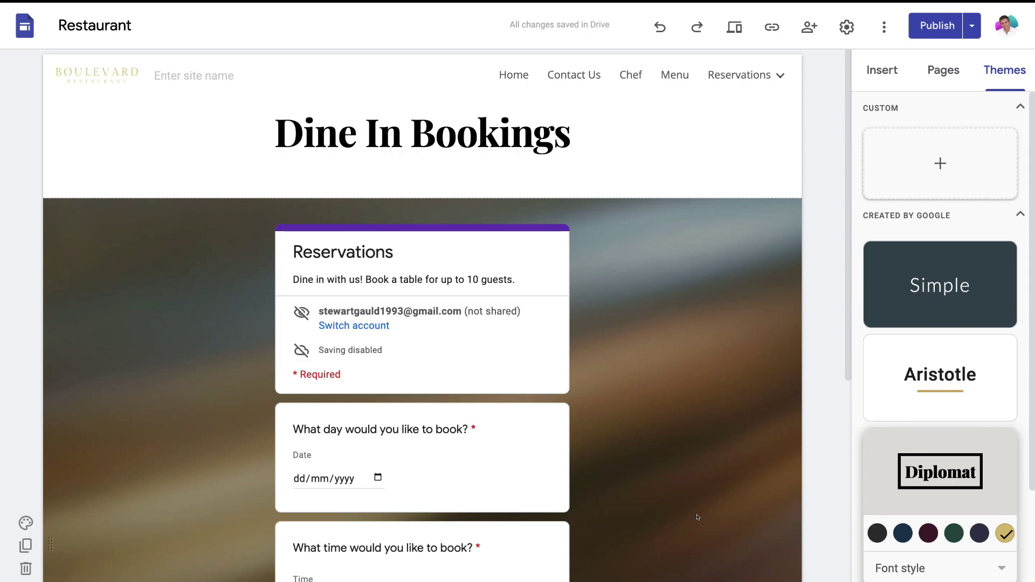
View the live published site's Home page, then go back to editing that page.
left_click(971, 26)
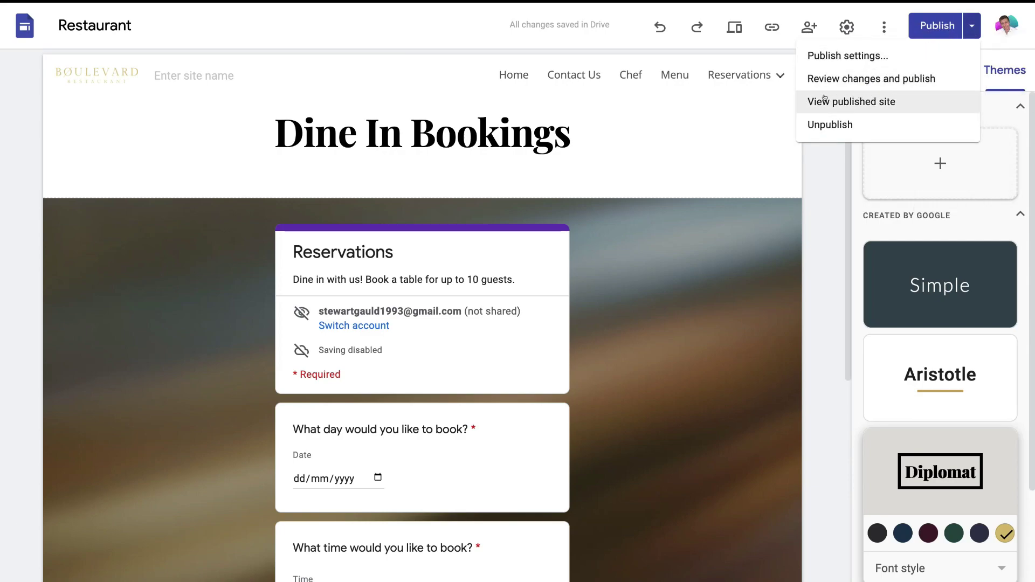
left_click(917, 96)
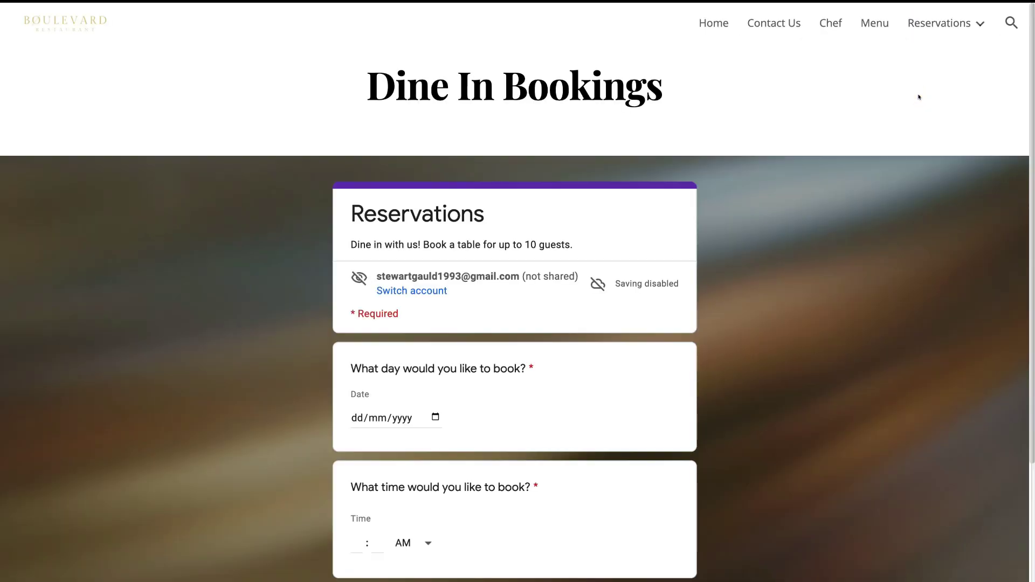
left_click(714, 26)
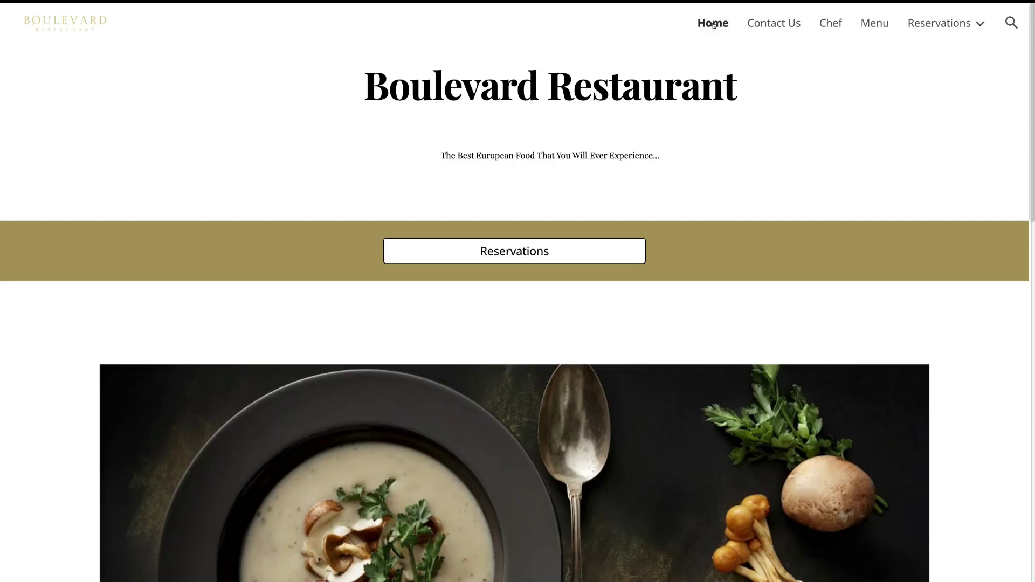
scroll(860, 569, "down", 1)
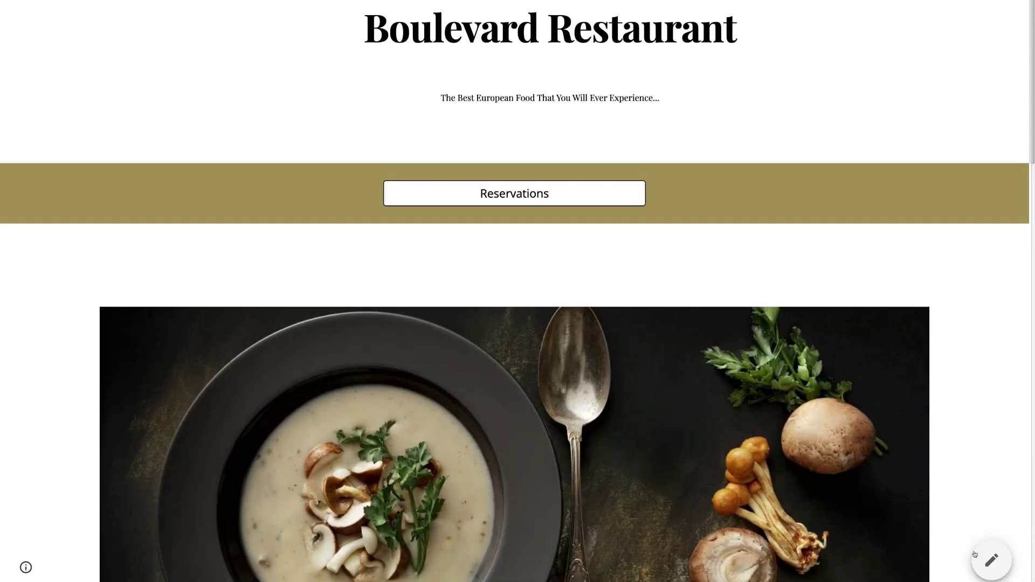
left_click(981, 556)
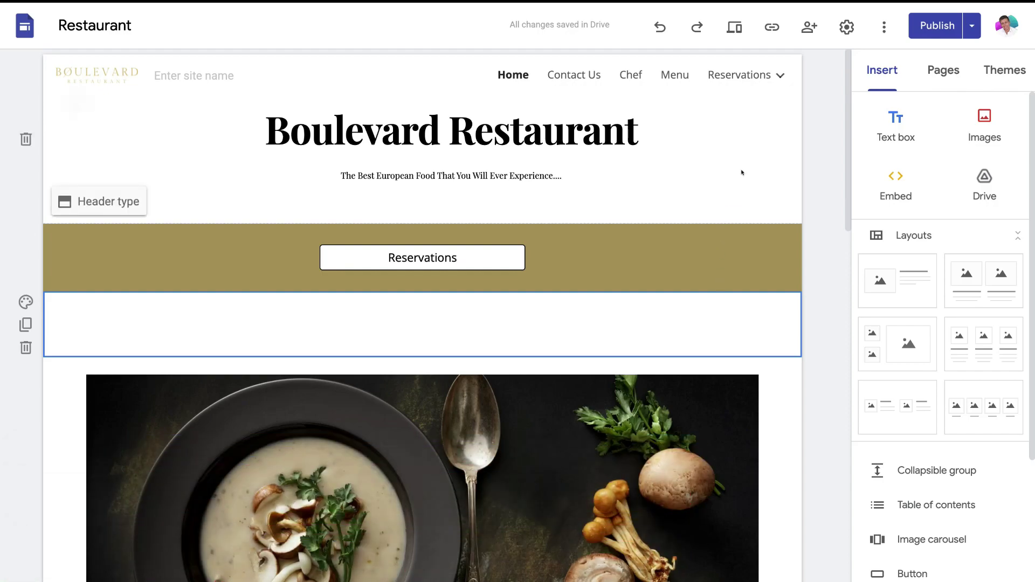
left_click(929, 27)
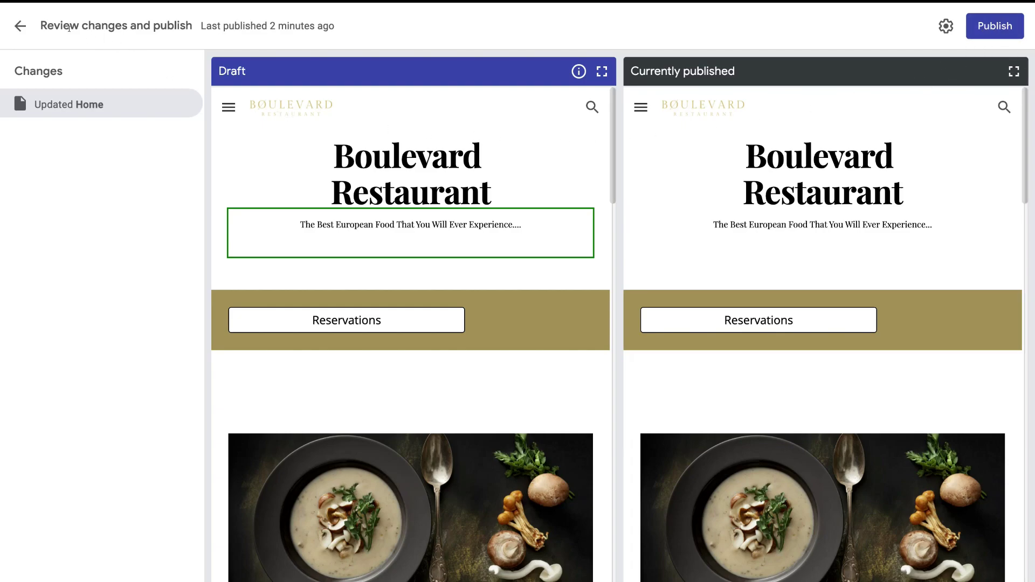
left_click(20, 26)
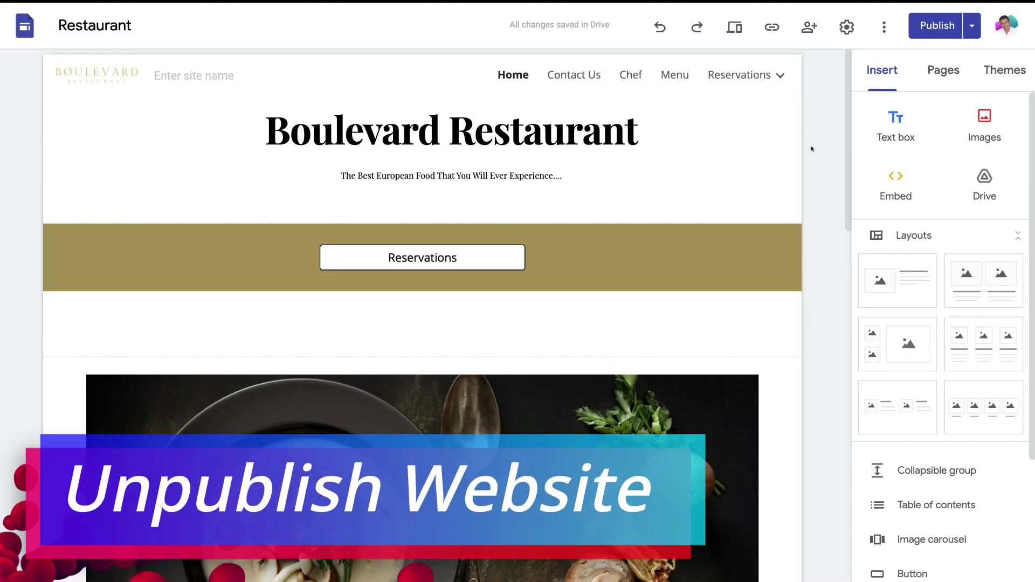
Unpublish the site and acknowledge the confirmation with Got it.
left_click(970, 25)
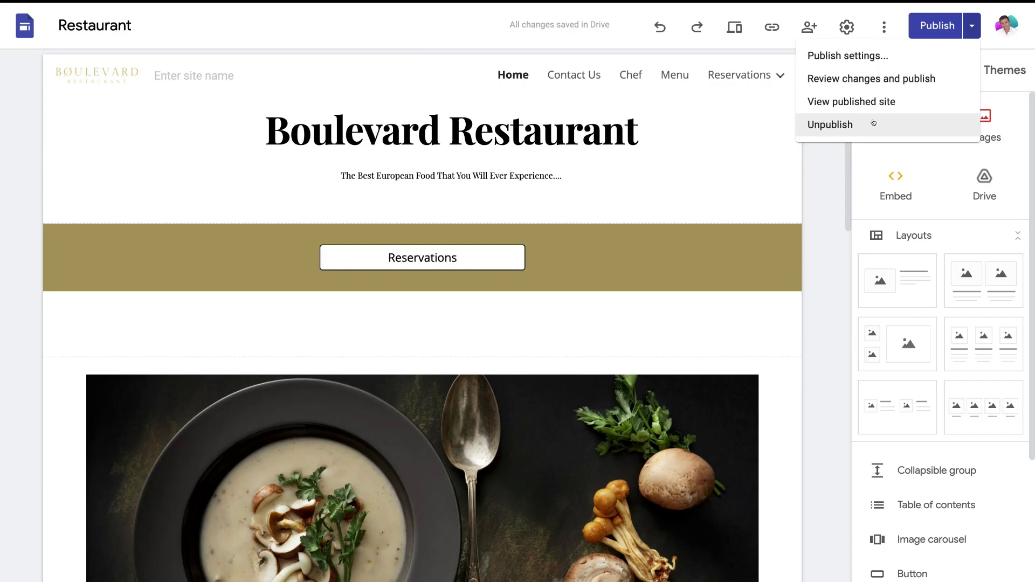
left_click(833, 124)
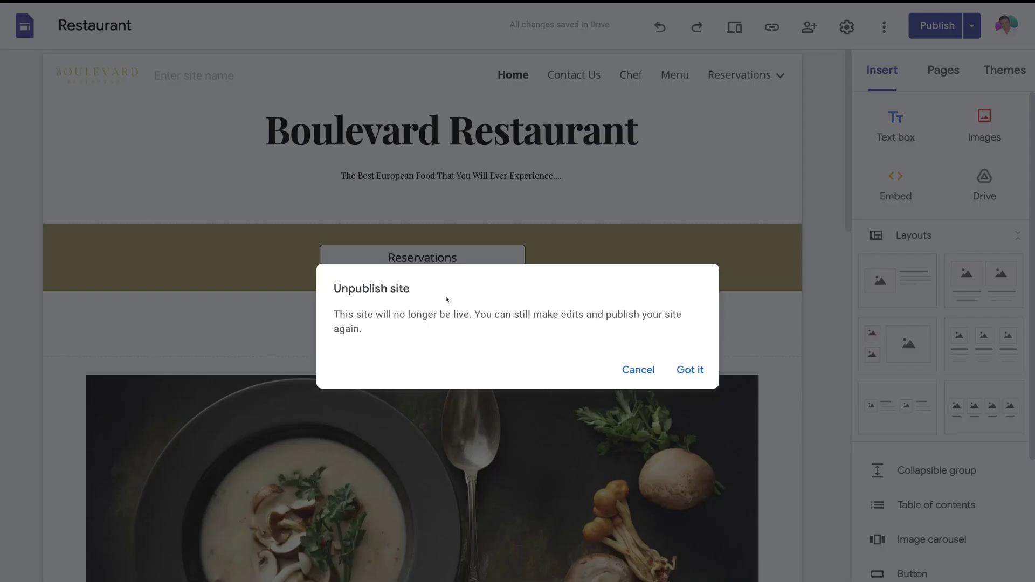
left_click(677, 369)
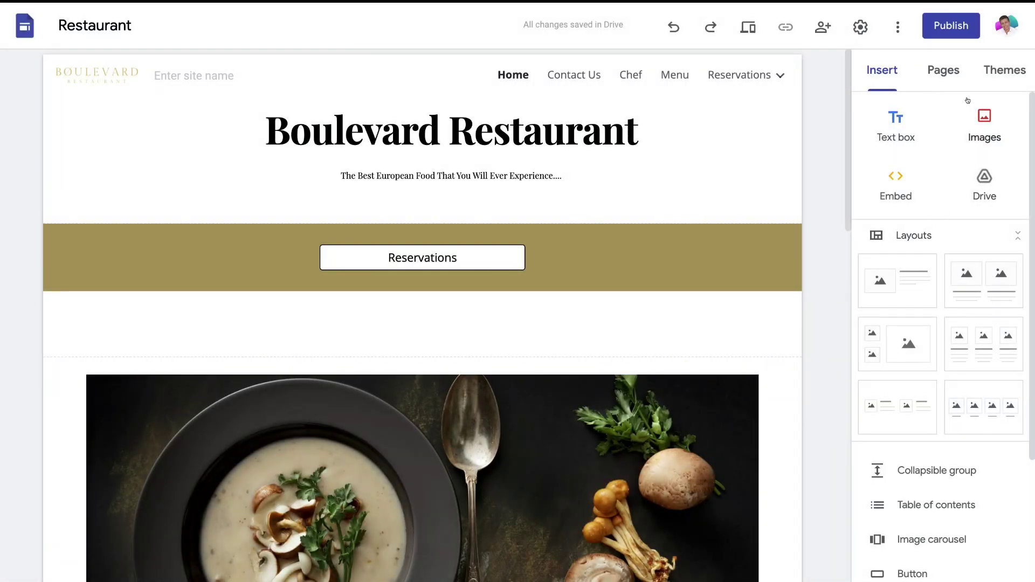